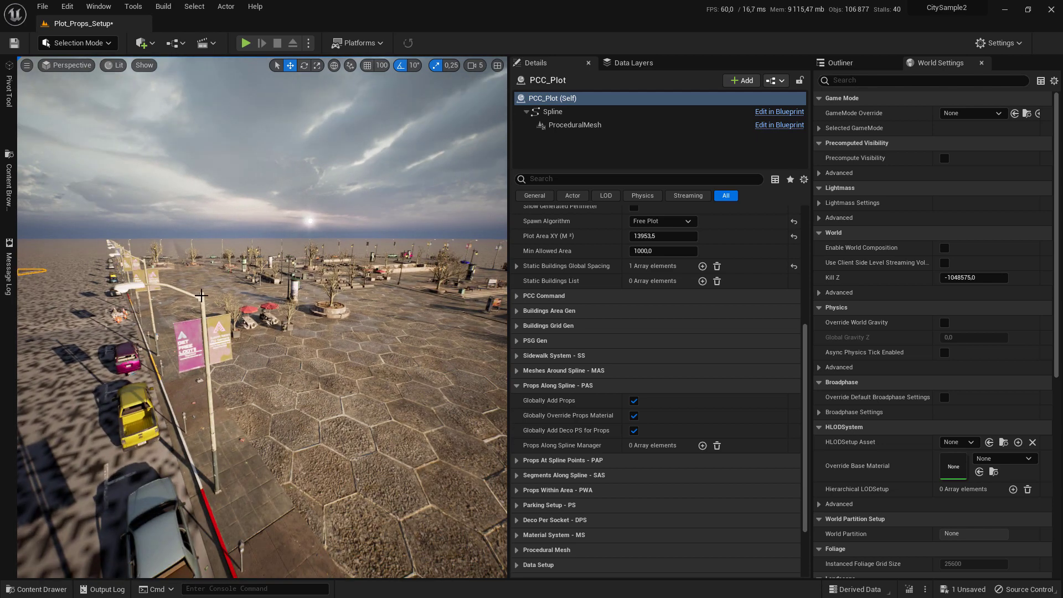
Step: Add a Props Along Spline Manager entry to the empty hexagon-paved plot and name it "Street Lamp"
{"action": "right_click_drag", "start_coordinate": [185, 411], "coordinate": [300, 320]}
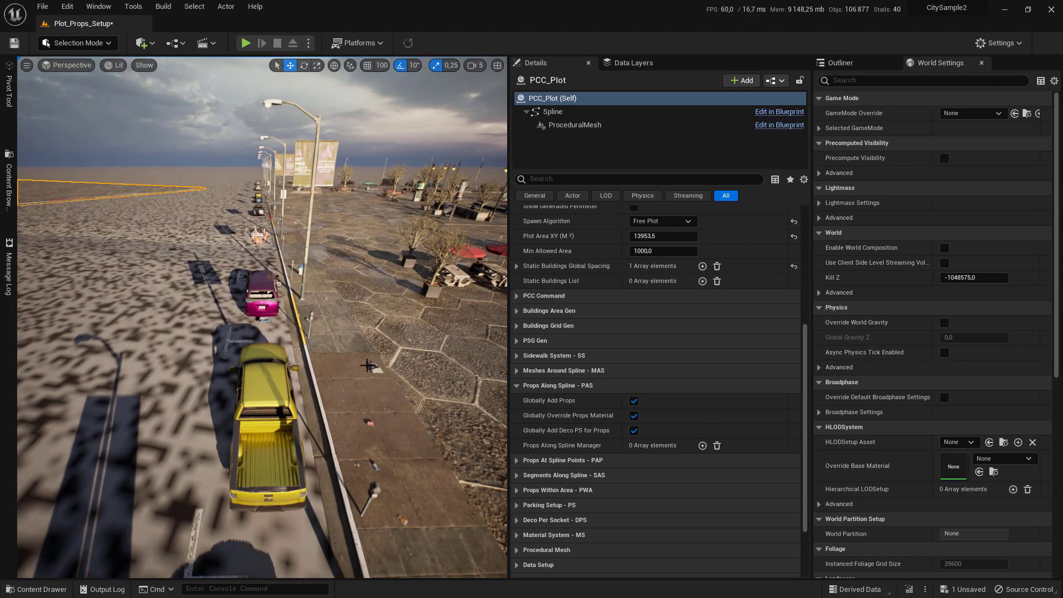
{"action": "right_click_drag", "start_coordinate": [370, 382], "coordinate": [314, 350]}
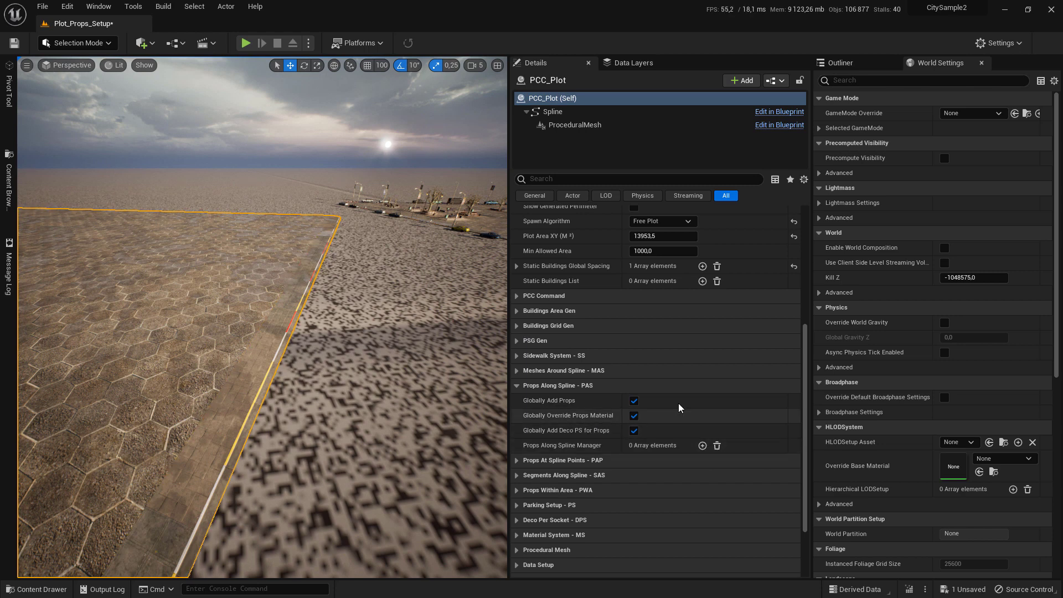
{"action": "mouse_move", "coordinate": [281, 180]}
{"action": "right_mouse_down"}
{"action": "mouse_move", "coordinate": [281, 191]}
{"action": "mouse_move", "coordinate": [318, 200]}
{"action": "mouse_move", "coordinate": [291, 133]}
{"action": "mouse_move", "coordinate": [263, 169]}
{"action": "right_mouse_up"}
{"action": "right_click_drag", "start_coordinate": [247, 121], "coordinate": [244, 117]}
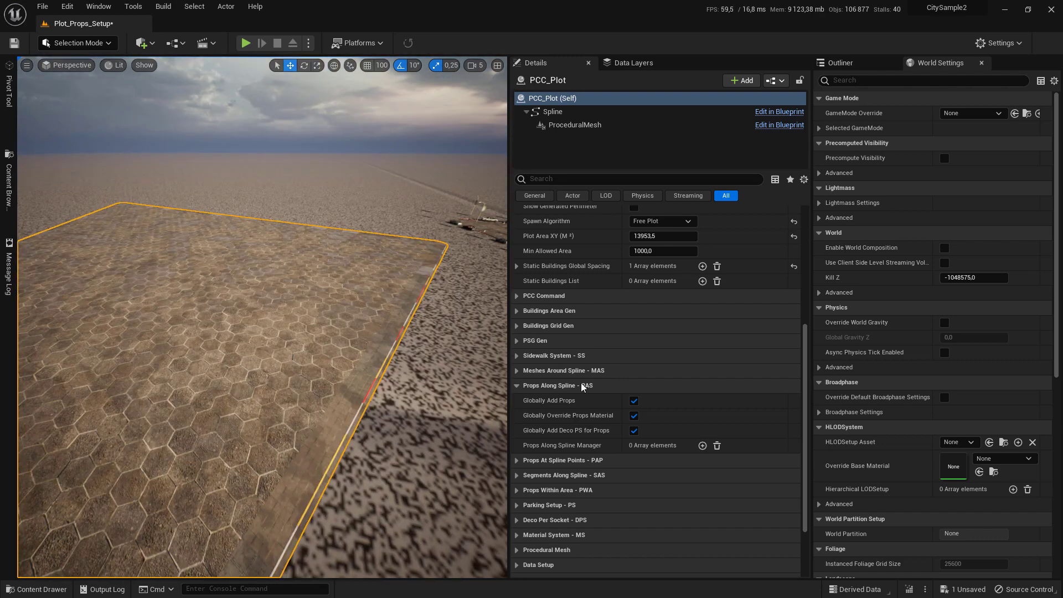
{"action": "left_click", "coordinate": [706, 448]}
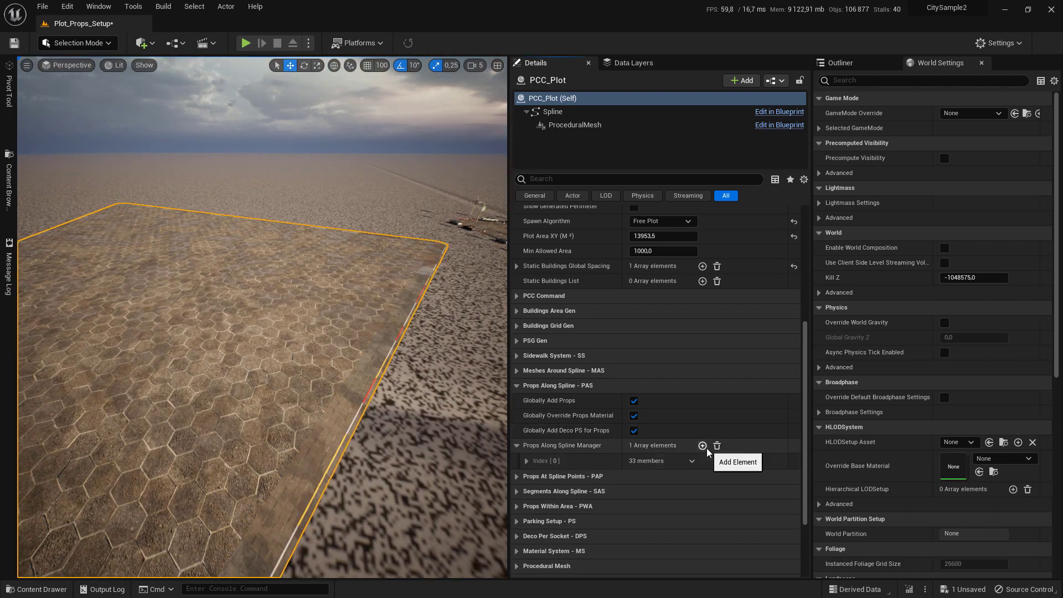
{"action": "left_click", "coordinate": [532, 459]}
{"action": "left_click", "coordinate": [694, 476]}
{"action": "type", "text": "Street Lamp"}
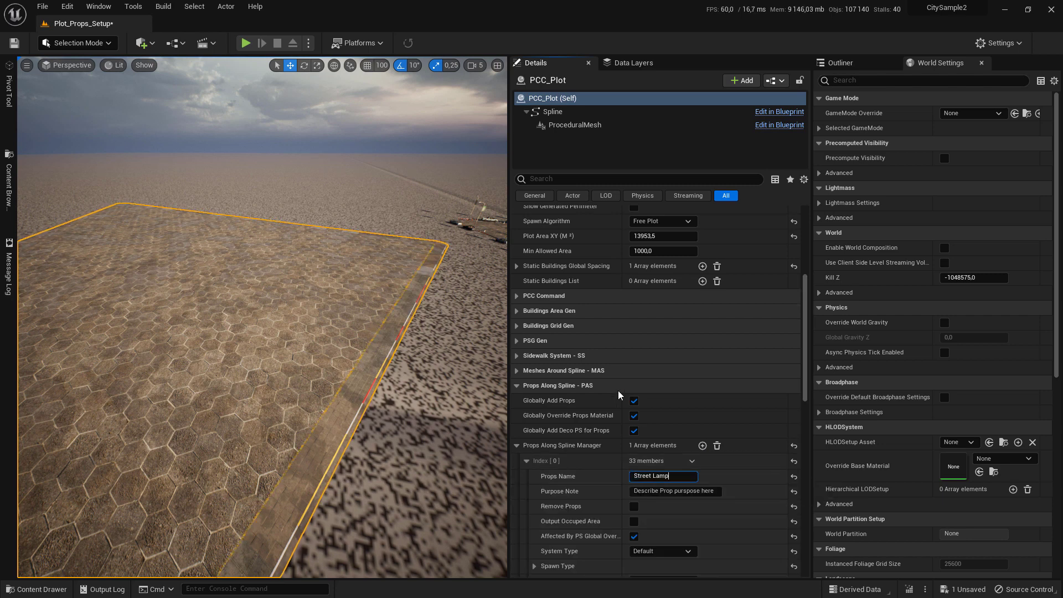
{"action": "key", "text": "Return"}
Step: Add a Meshes Field element to the Street Lamp entry and assign the SM_StreetLamp_A_Pole_Large mesh
{"action": "scroll", "coordinate": [618, 390], "scroll_direction": "down", "scroll_amount": 10}
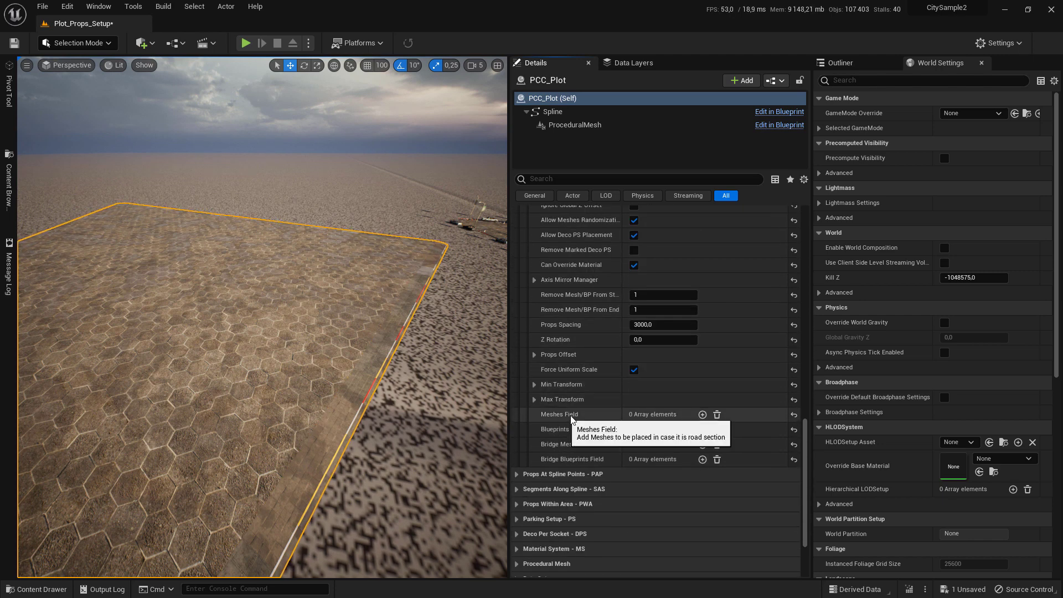
{"action": "left_click", "coordinate": [702, 414]}
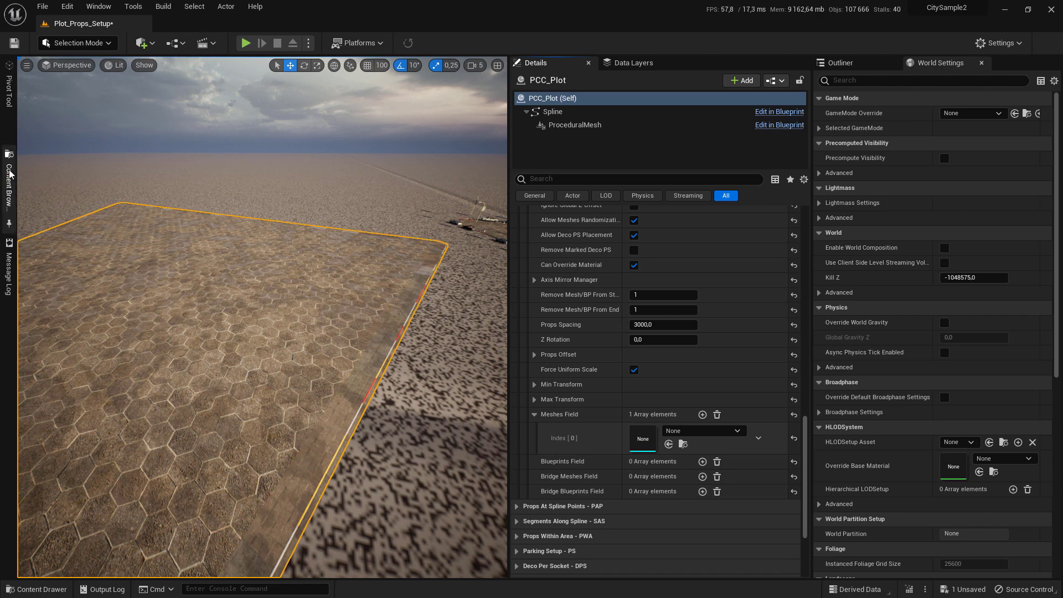
{"action": "left_click", "coordinate": [5, 187]}
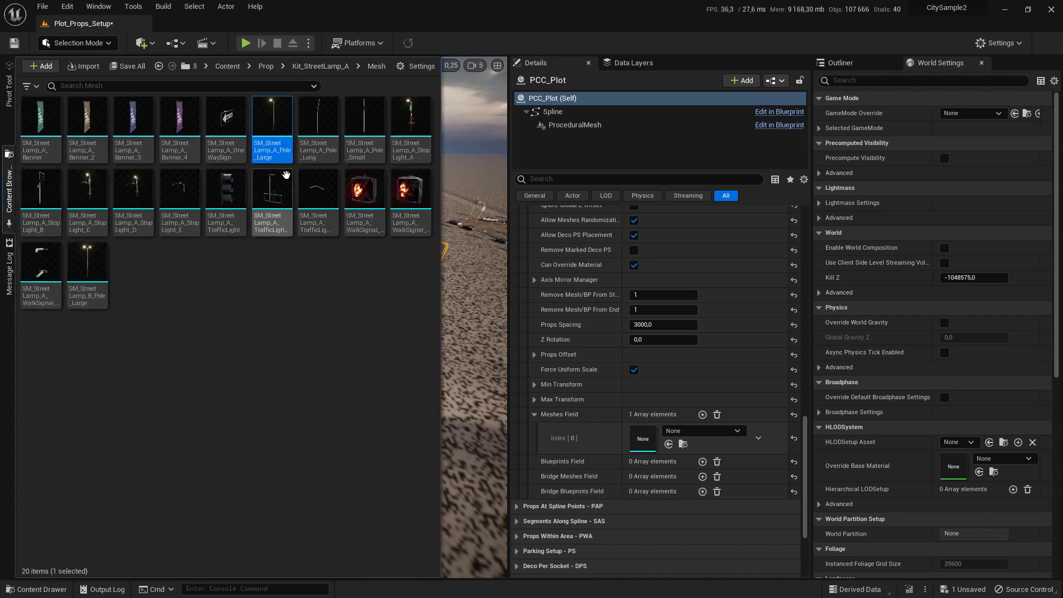
{"action": "left_click_drag", "start_coordinate": [272, 129], "coordinate": [629, 436]}
{"action": "mouse_move", "coordinate": [396, 426]}
{"action": "right_mouse_down"}
{"action": "mouse_move", "coordinate": [402, 416]}
{"action": "mouse_move", "coordinate": [396, 424]}
{"action": "right_mouse_up"}
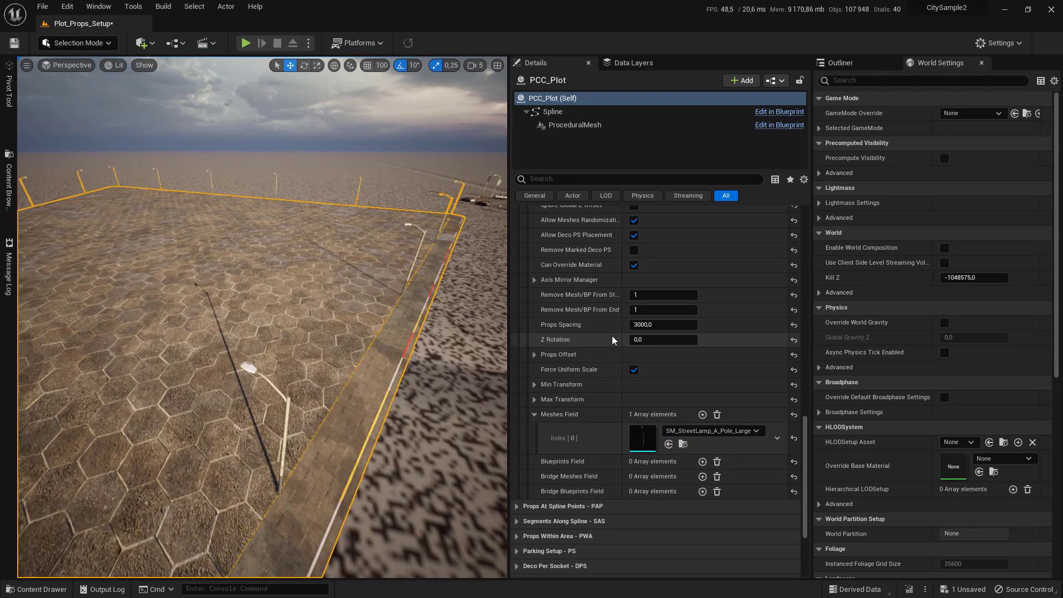
Step: Set the street lamps' props Offset Y to 250 and their Props Spacing to 1500
{"action": "left_click", "coordinate": [533, 355]}
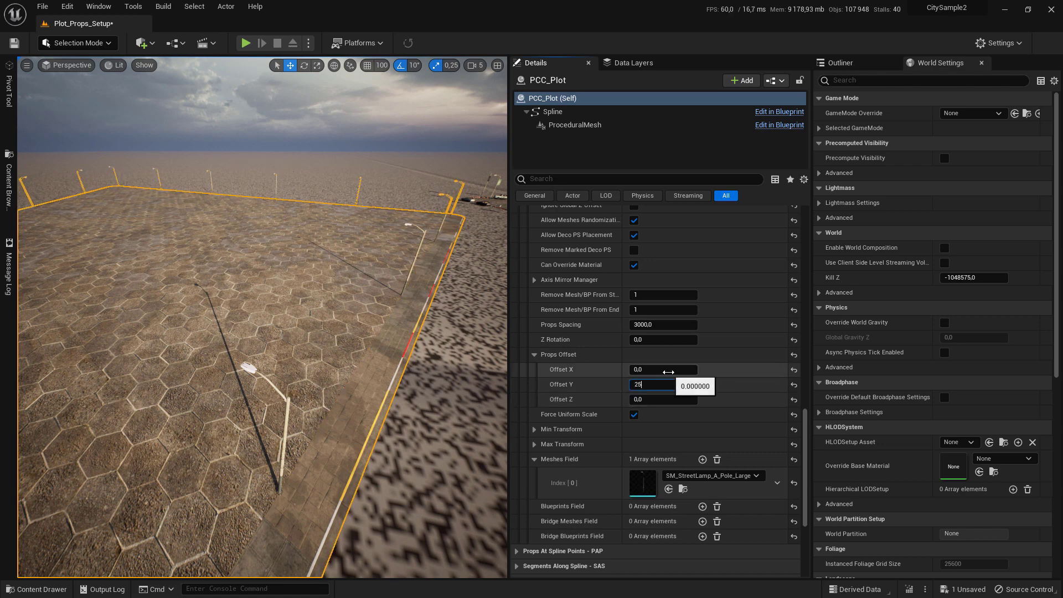
{"action": "type", "text": "0"}
{"action": "key", "text": "Return"}
{"action": "left_click", "coordinate": [655, 326]}
{"action": "type", "text": "150"}
{"action": "key", "text": "Return"}
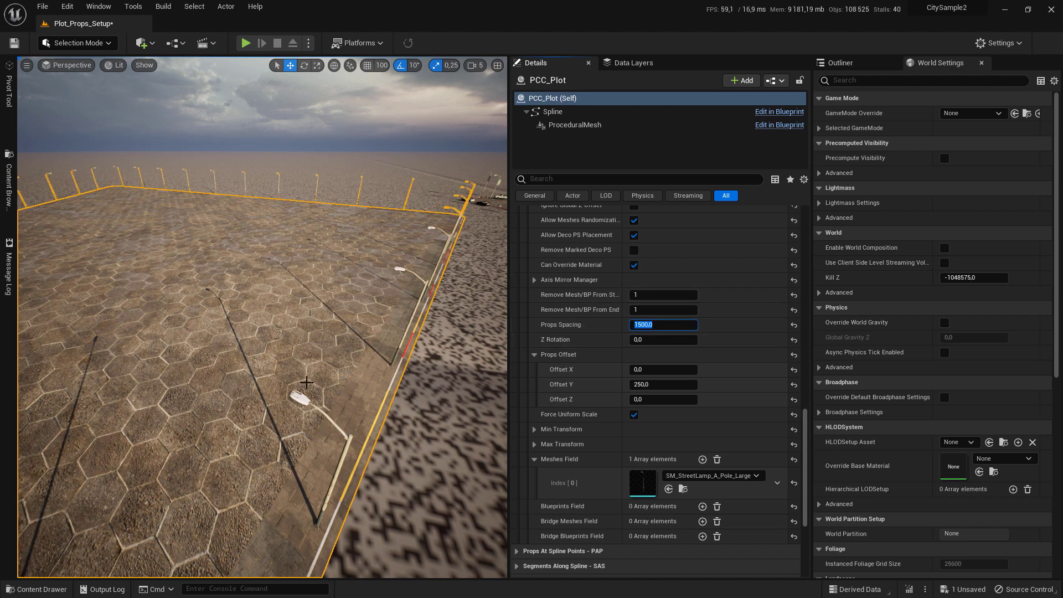
Step: Set the street lamps' Z Rotation to 180
{"action": "left_click", "coordinate": [651, 340]}
{"action": "type", "text": "180"}
{"action": "key", "text": "Return"}
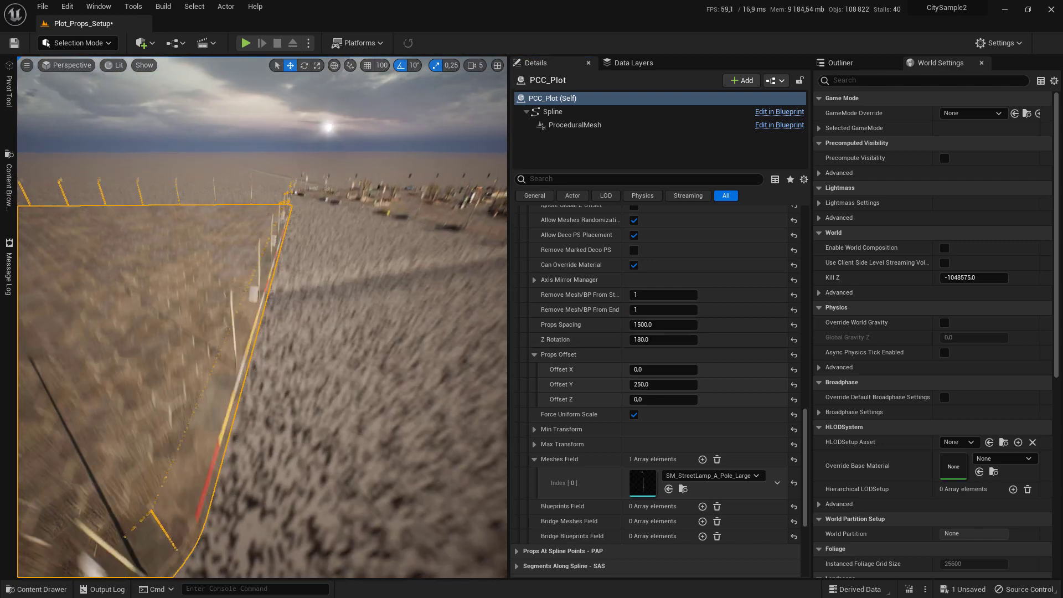
Step: Add a second Meshes Field element to the Street Lamp entry and assign the streetLamp_E mesh
{"action": "right_click_drag", "start_coordinate": [332, 332], "coordinate": [244, 313]}
{"action": "left_click", "coordinate": [703, 459]}
{"action": "left_click", "coordinate": [674, 511]}
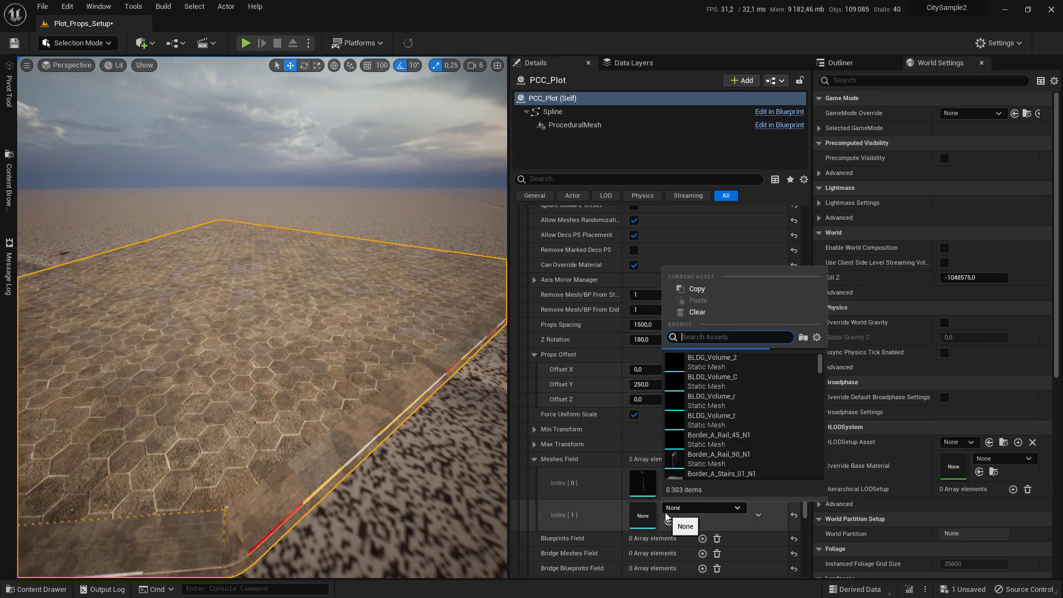
{"action": "type", "text": "stre"}
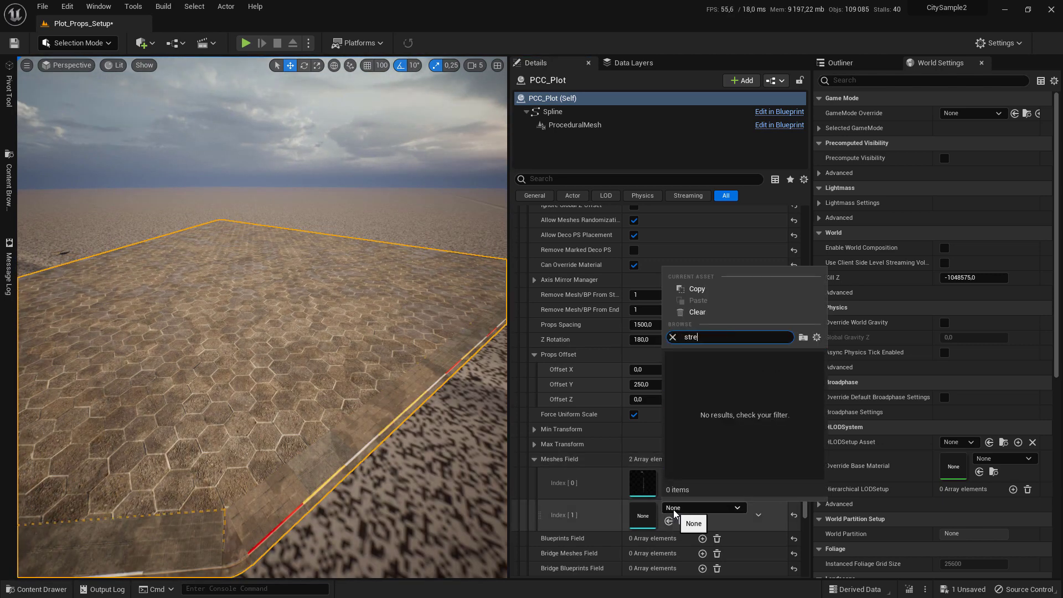
{"action": "type", "text": "et lamp e"}
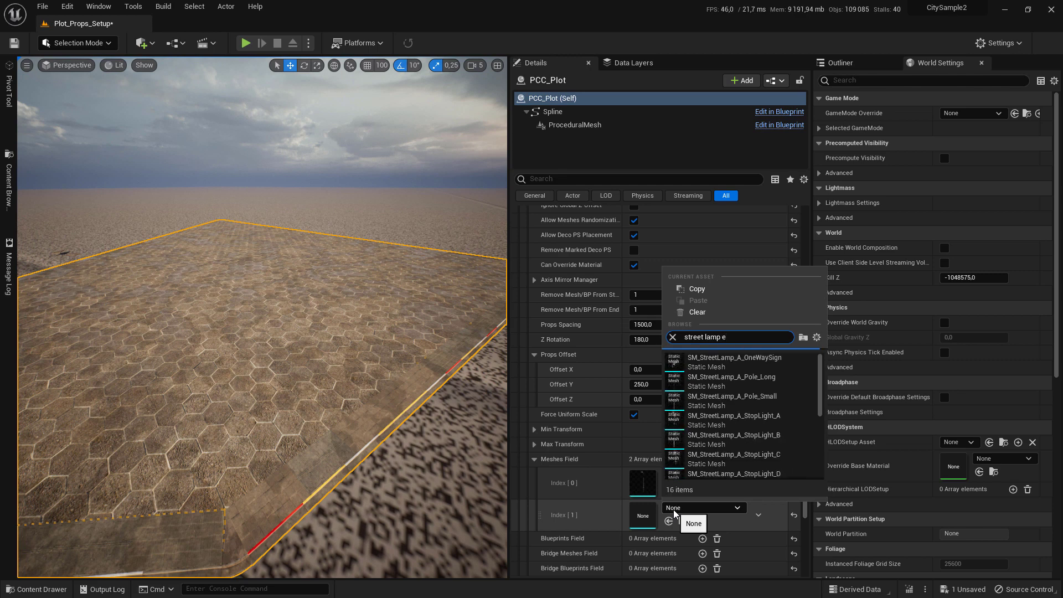
{"action": "scroll", "coordinate": [721, 450], "scroll_direction": "down", "scroll_amount": 5}
{"action": "scroll", "coordinate": [720, 449], "scroll_direction": "down", "scroll_amount": 3}
{"action": "left_click", "coordinate": [730, 447]}
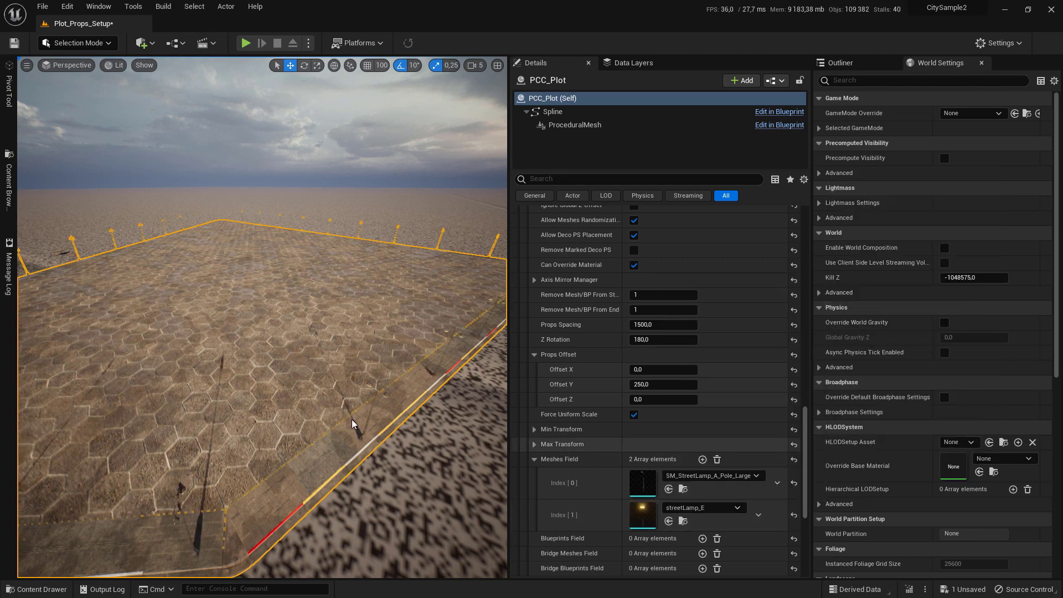
Step: Set the Street Lamp entry's Props Bridge Switch System to "to Road"
{"action": "scroll", "coordinate": [714, 406], "scroll_direction": "up", "scroll_amount": 8}
{"action": "scroll", "coordinate": [714, 398], "scroll_direction": "up", "scroll_amount": 1}
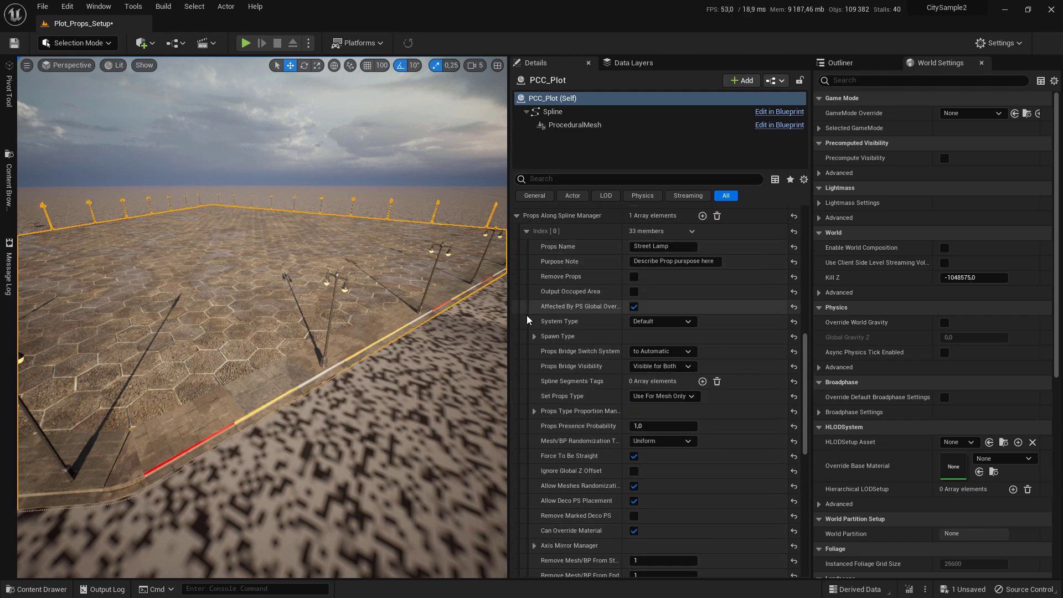
{"action": "left_click", "coordinate": [686, 351]}
{"action": "left_click", "coordinate": [658, 374]}
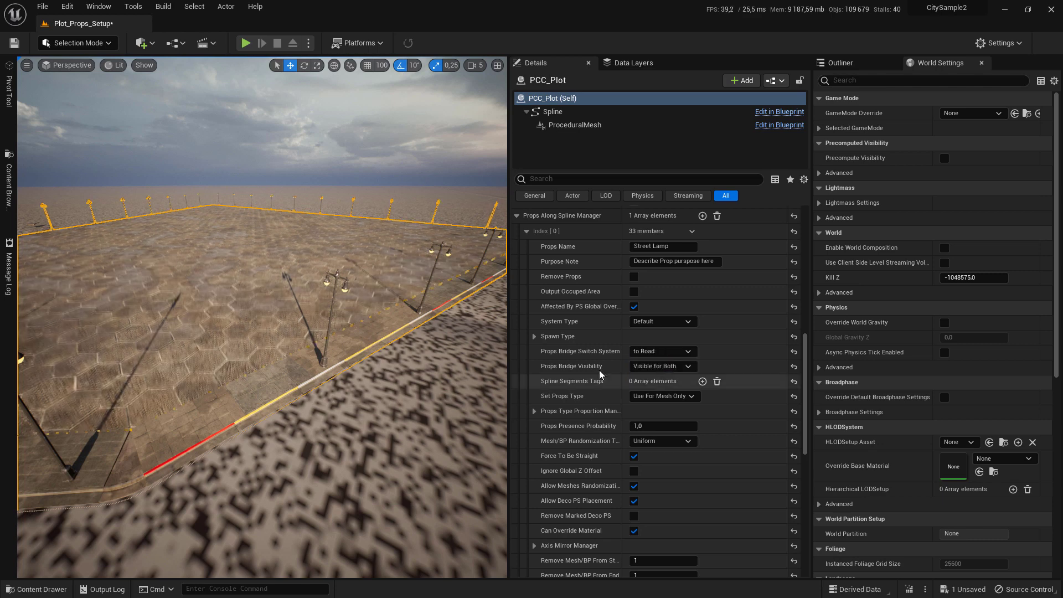
Step: Add a second Props Along Spline Manager entry and name it "Car Parking line"
{"action": "right_click_drag", "start_coordinate": [453, 363], "coordinate": [453, 332]}
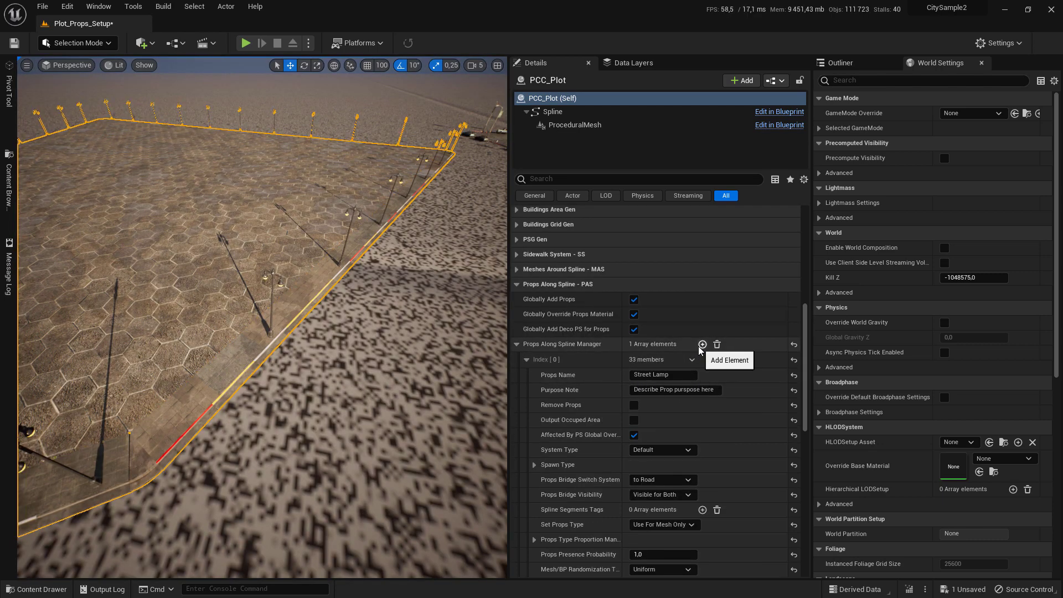
{"action": "left_click", "coordinate": [527, 360]}
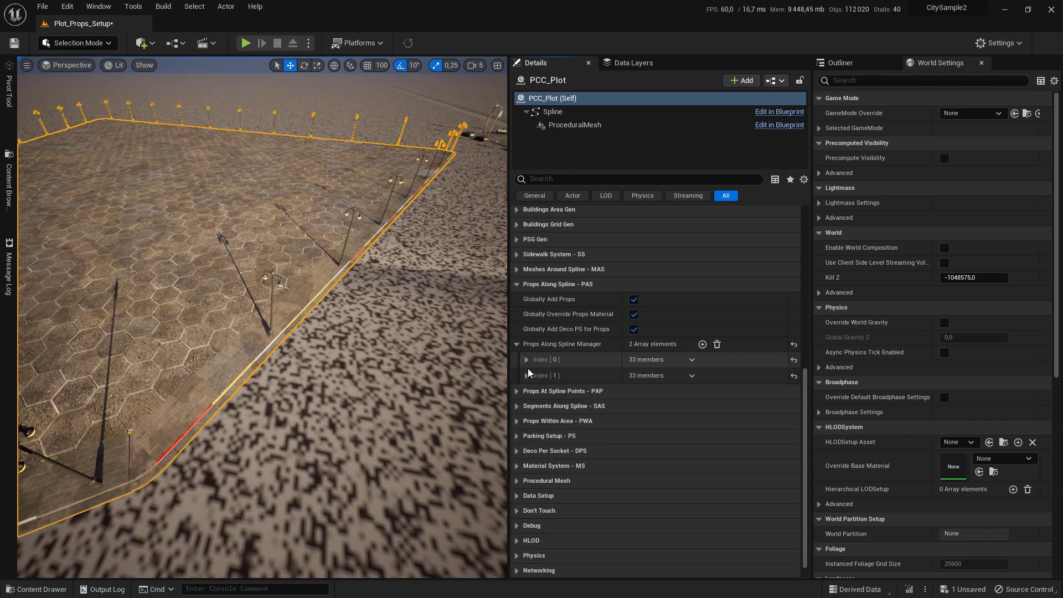
{"action": "left_click", "coordinate": [527, 375]}
{"action": "left_click", "coordinate": [677, 389]}
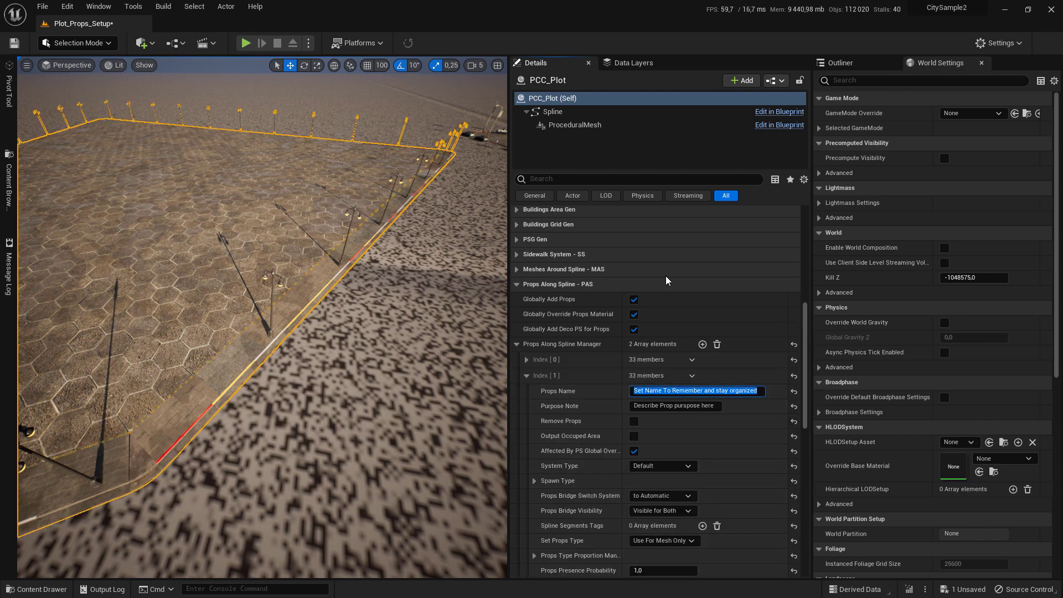
{"action": "type", "text": "Car Pa"}
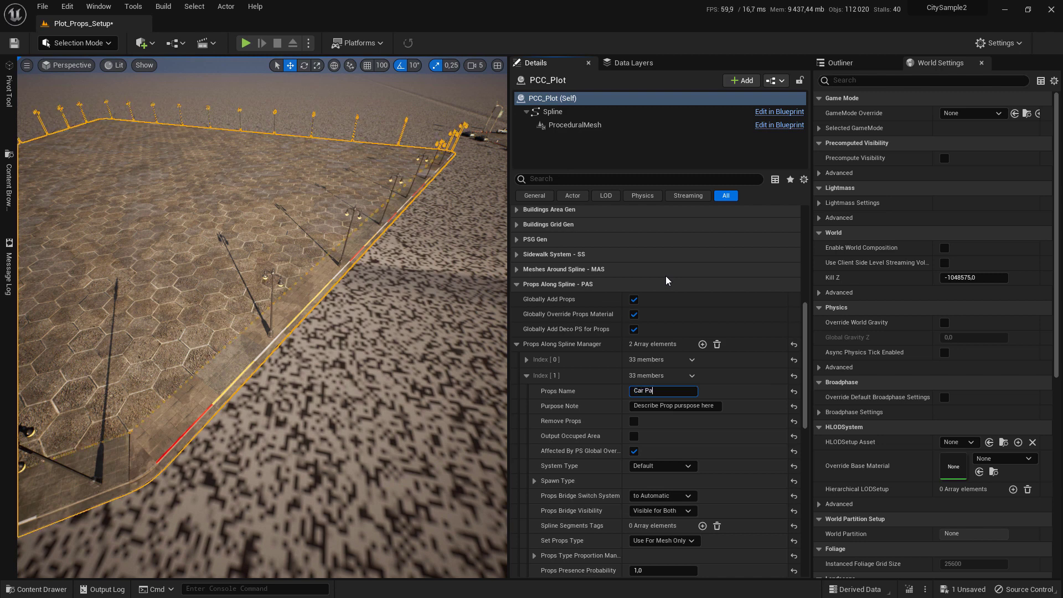
{"action": "type", "text": "rking line"}
Step: Add a Meshes Field element to the Car Parking line entry and assign the SM_Painted_Parking_Line_01_inst mesh
{"action": "scroll", "coordinate": [550, 241], "scroll_direction": "down", "scroll_amount": 10}
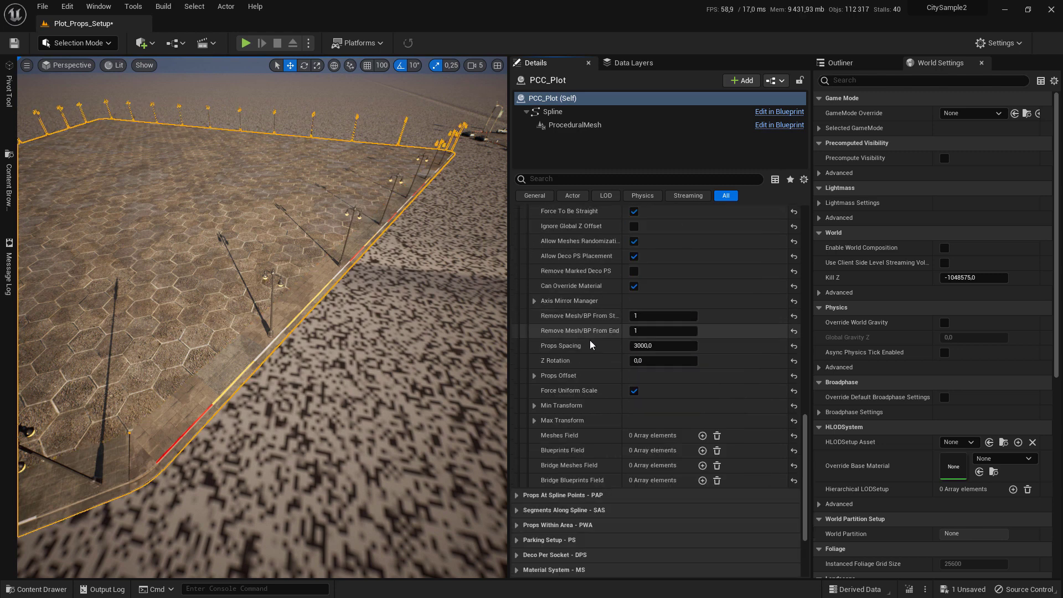
{"action": "left_click", "coordinate": [702, 437]}
{"action": "left_click", "coordinate": [691, 450]}
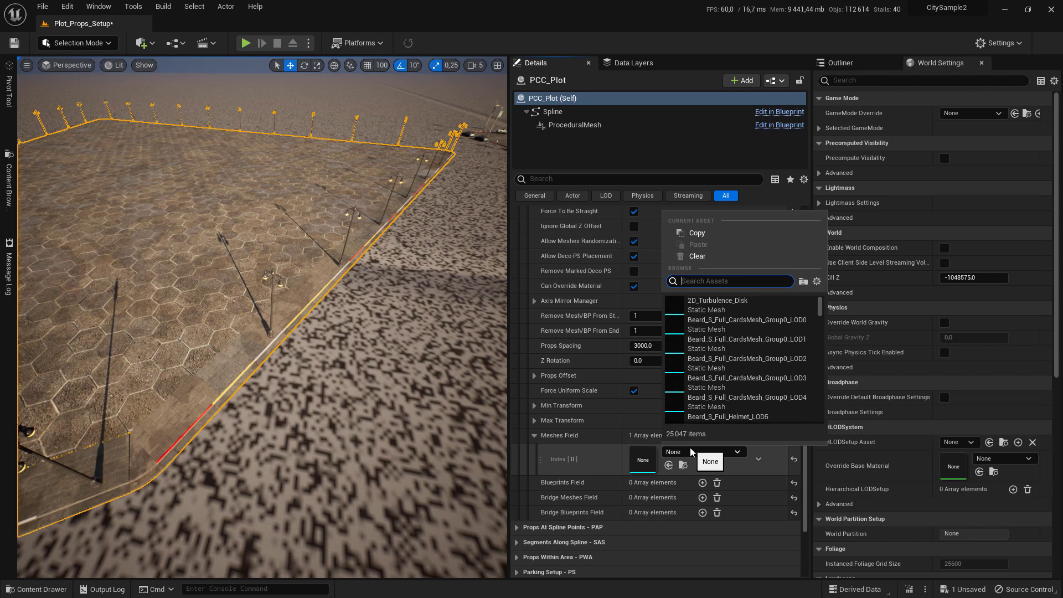
{"action": "type", "text": "sm pa"}
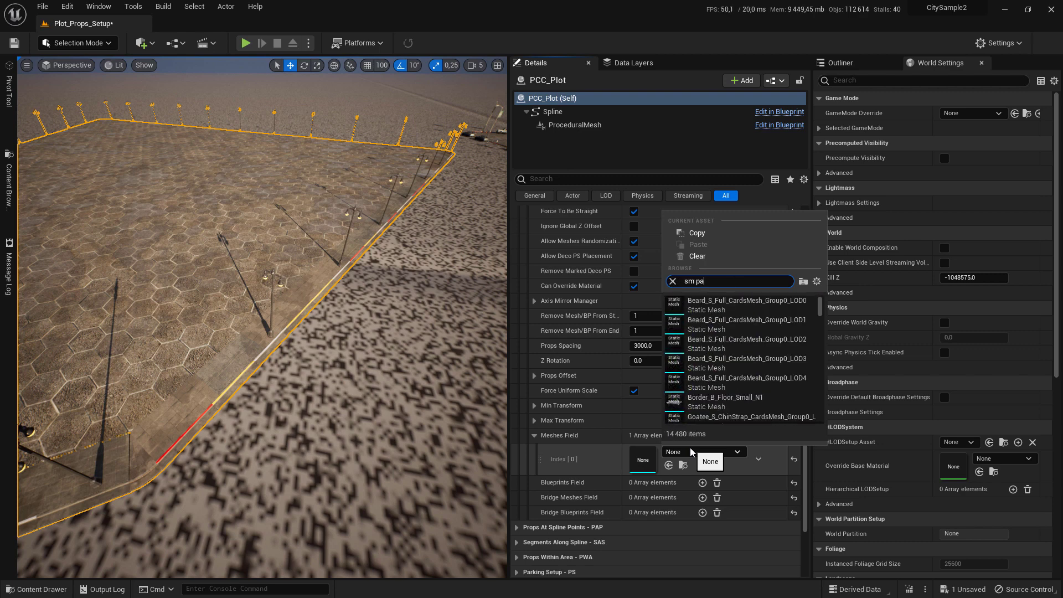
{"action": "type", "text": "rking line"}
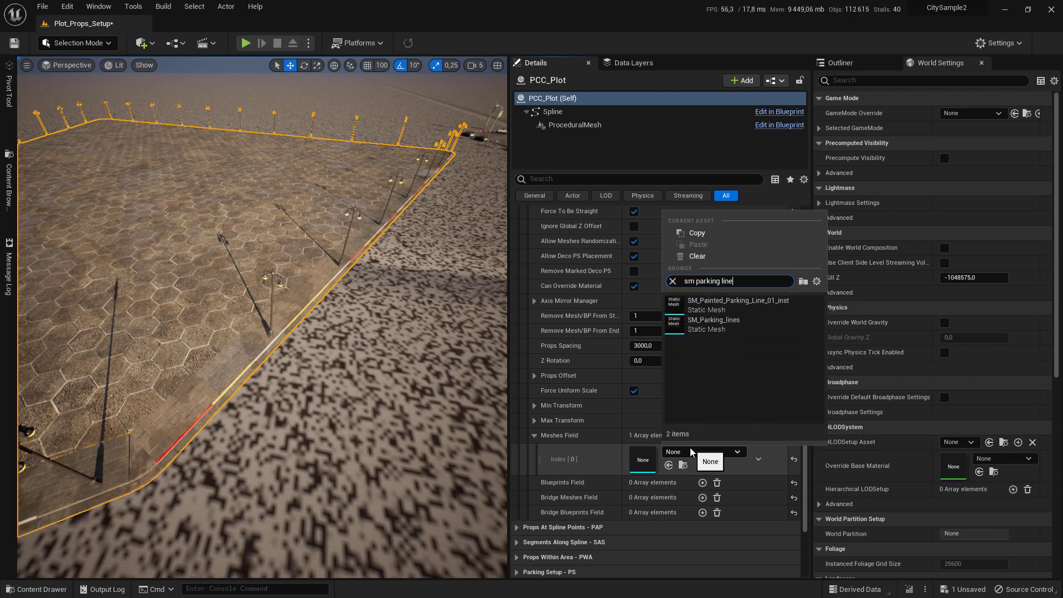
{"action": "left_click", "coordinate": [687, 306]}
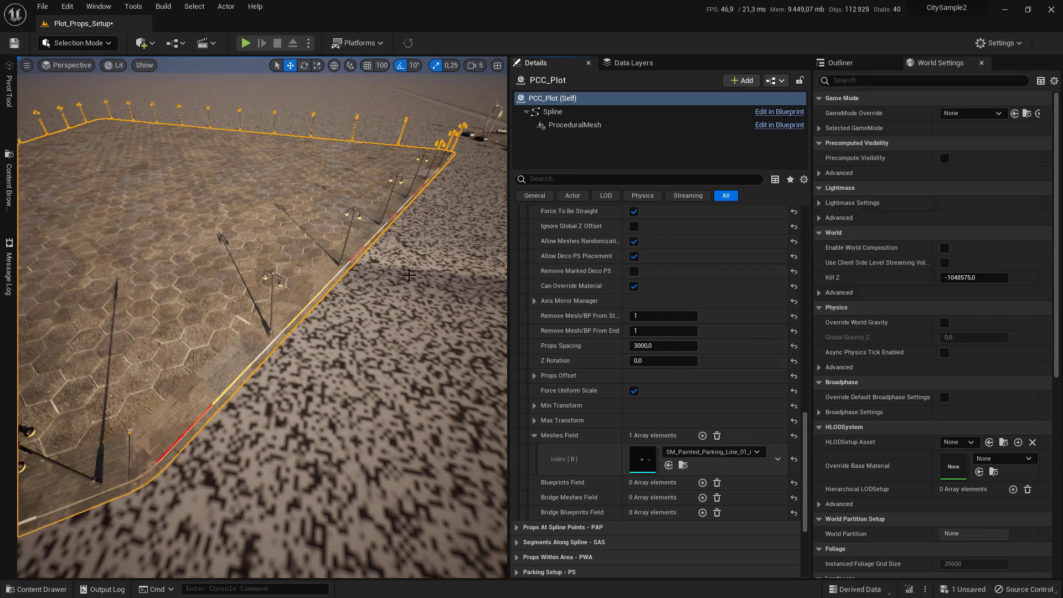
Step: Set the parking lines' props Offset Y to 650 and their Props Spacing to 800
{"action": "right_click_drag", "start_coordinate": [414, 267], "coordinate": [418, 296]}
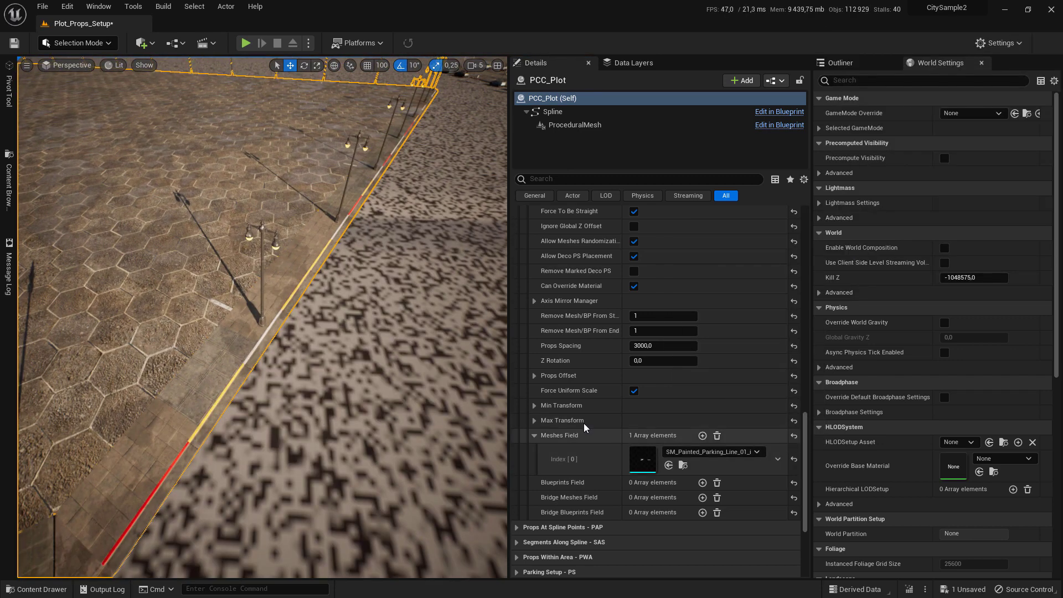
{"action": "left_click", "coordinate": [535, 375]}
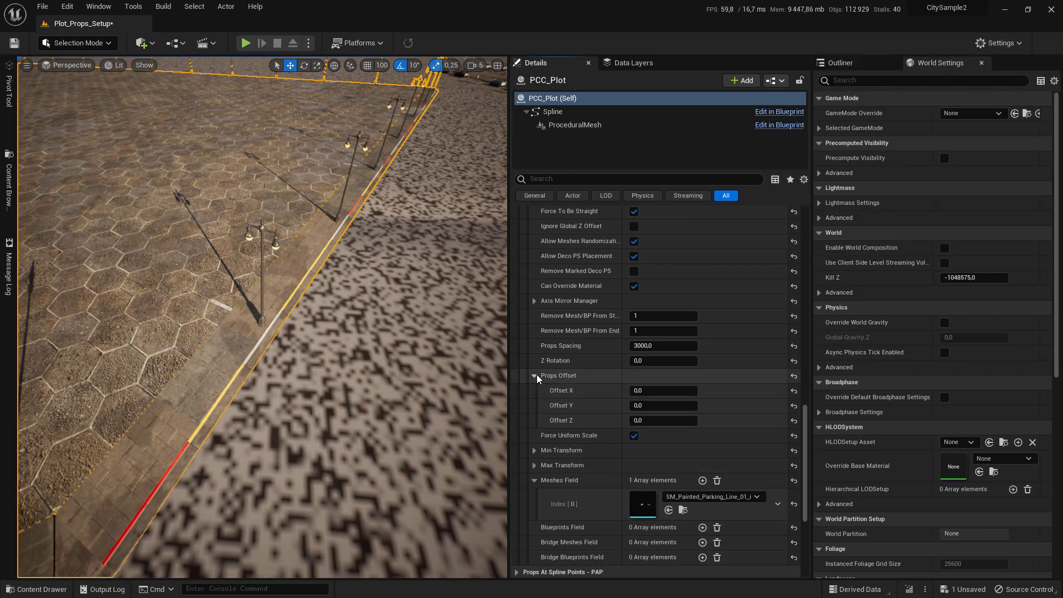
{"action": "left_click", "coordinate": [644, 407]}
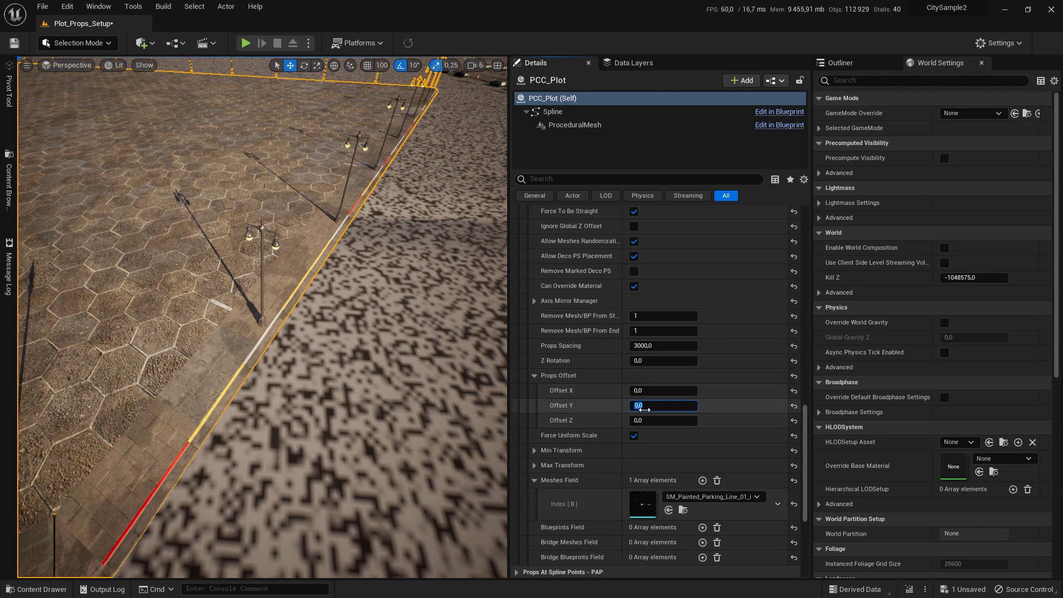
{"action": "type", "text": "650"}
{"action": "key", "text": "Return"}
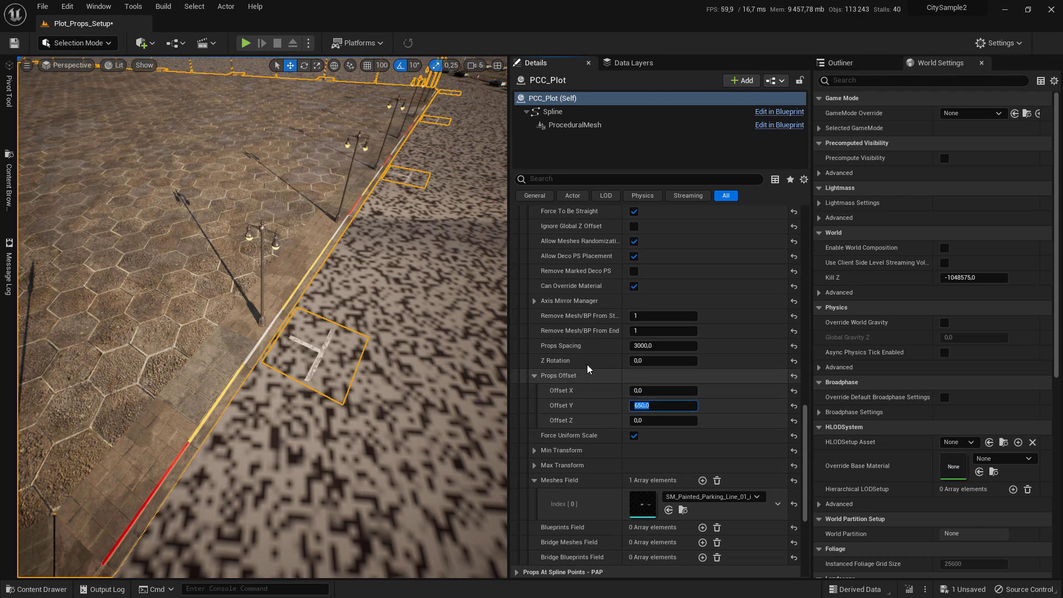
{"action": "left_click", "coordinate": [656, 345]}
{"action": "type", "text": "8000"}
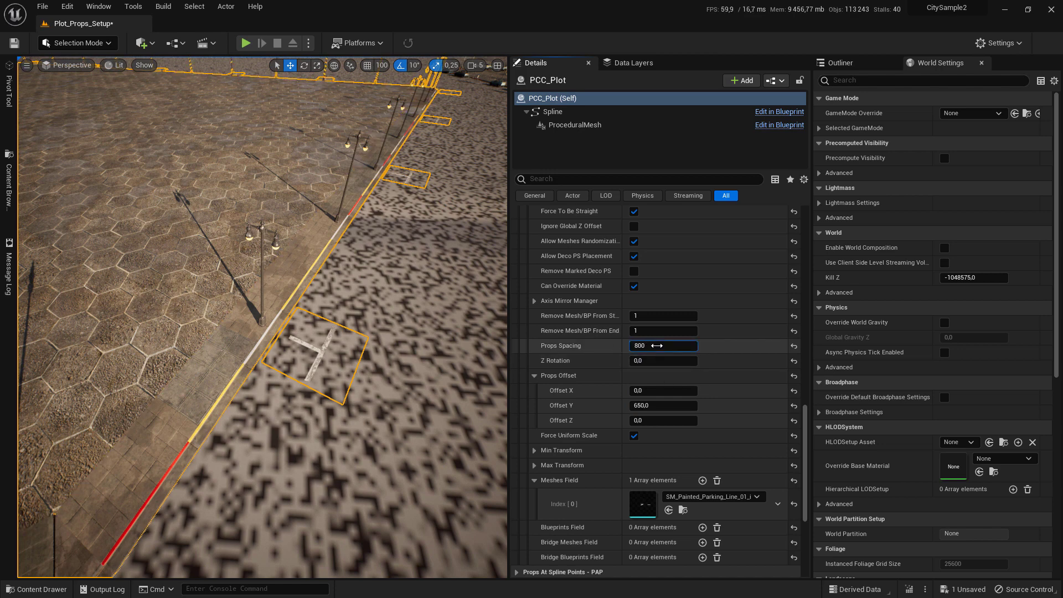
{"action": "key", "text": "Return"}
{"action": "right_click_drag", "start_coordinate": [356, 336], "coordinate": [315, 327]}
Step: Set the parking lines' X scale to 0.55 in both the Min Transform and the Max Transform
{"action": "scroll", "coordinate": [581, 366], "scroll_direction": "down", "scroll_amount": 3}
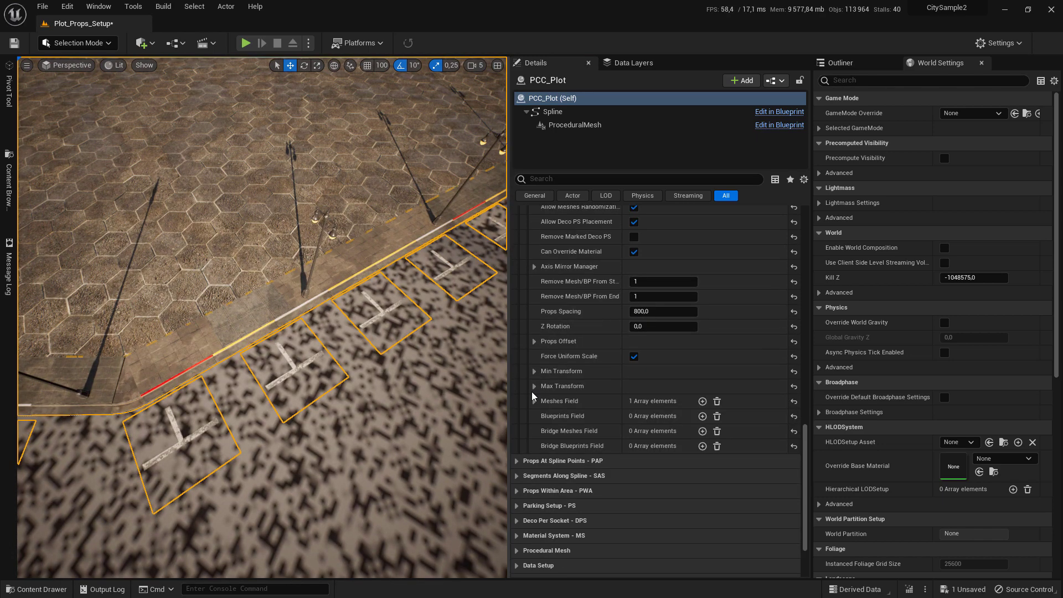
{"action": "left_click", "coordinate": [534, 370]}
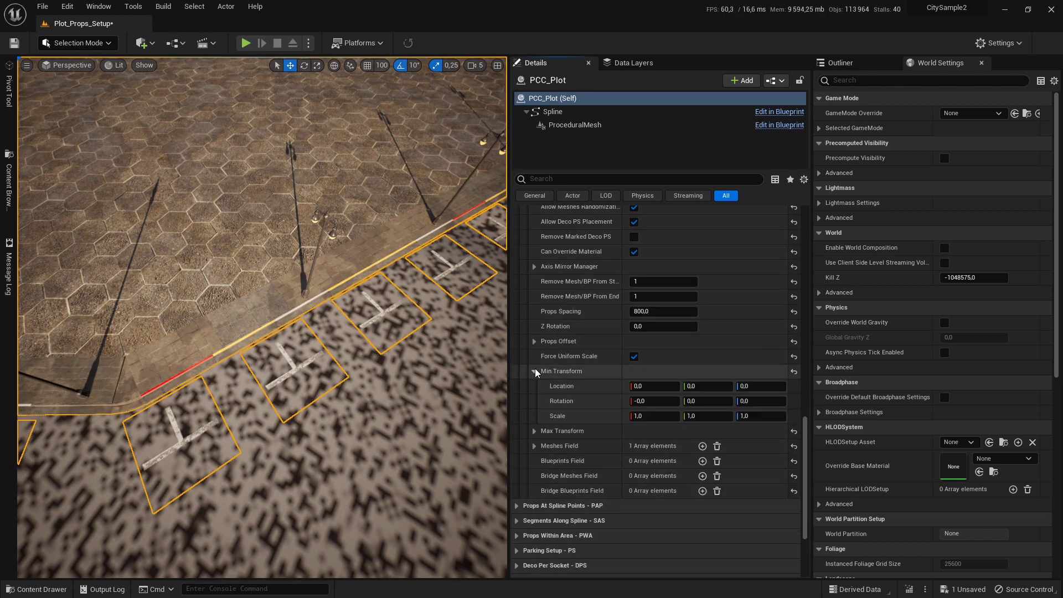
{"action": "left_click", "coordinate": [659, 416]}
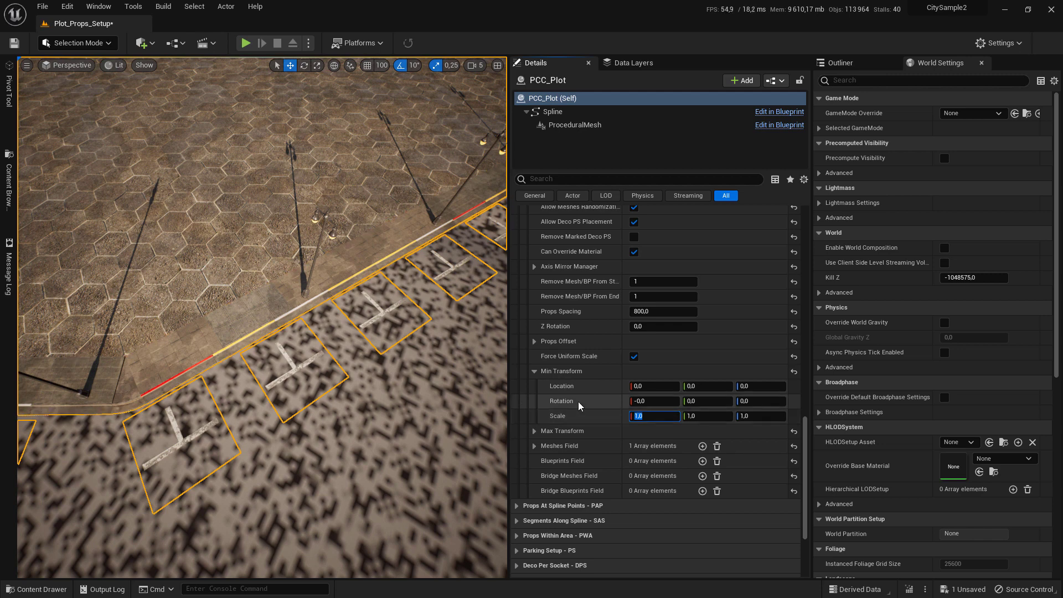
{"action": "type", "text": ".55"}
{"action": "key", "text": "Return"}
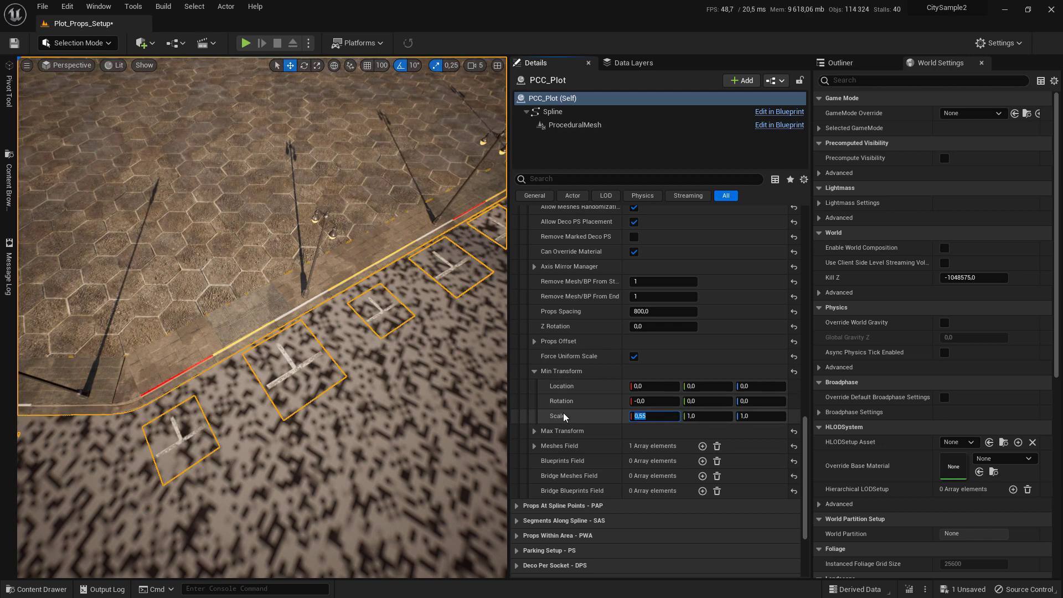
{"action": "left_click", "coordinate": [534, 430]}
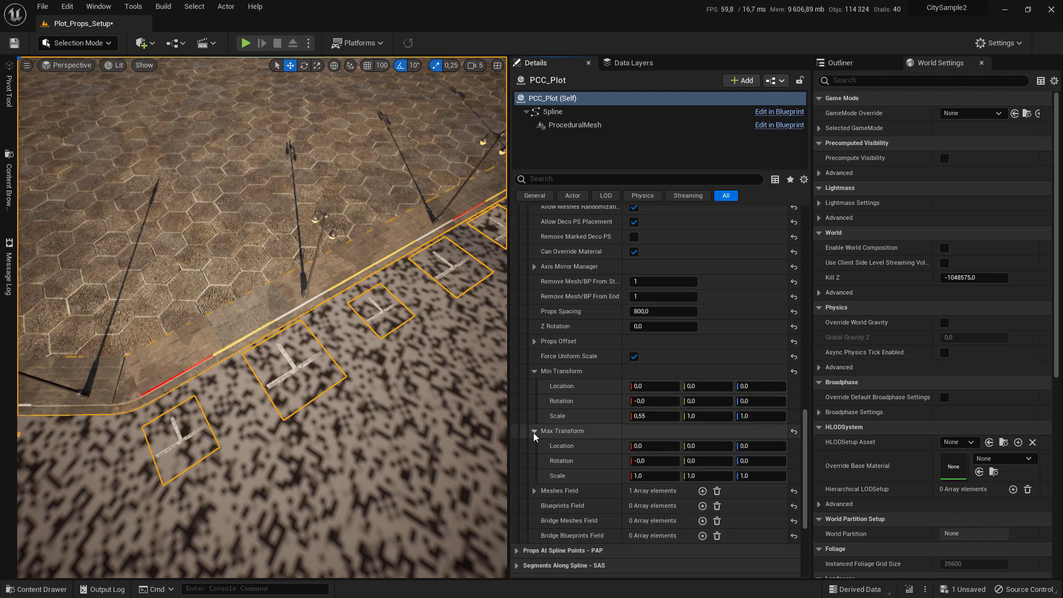
{"action": "left_click", "coordinate": [654, 475]}
{"action": "type", "text": "."}
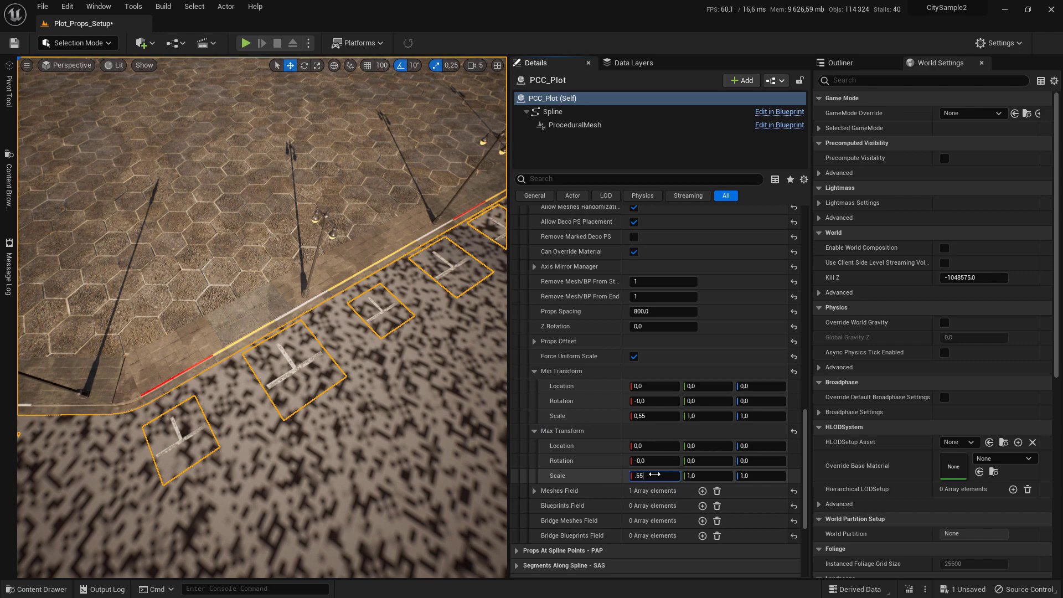
{"action": "type", "text": "55"}
{"action": "key", "text": "Return"}
Step: Set the Car Parking line entry's Props Bridge Visibility to Hide For Bridge
{"action": "right_click_drag", "start_coordinate": [382, 310], "coordinate": [354, 299]}
{"action": "key", "text": "g"}
{"action": "right_click_drag", "start_coordinate": [257, 357], "coordinate": [268, 299]}
{"action": "scroll", "coordinate": [745, 291], "scroll_direction": "up", "scroll_amount": 10}
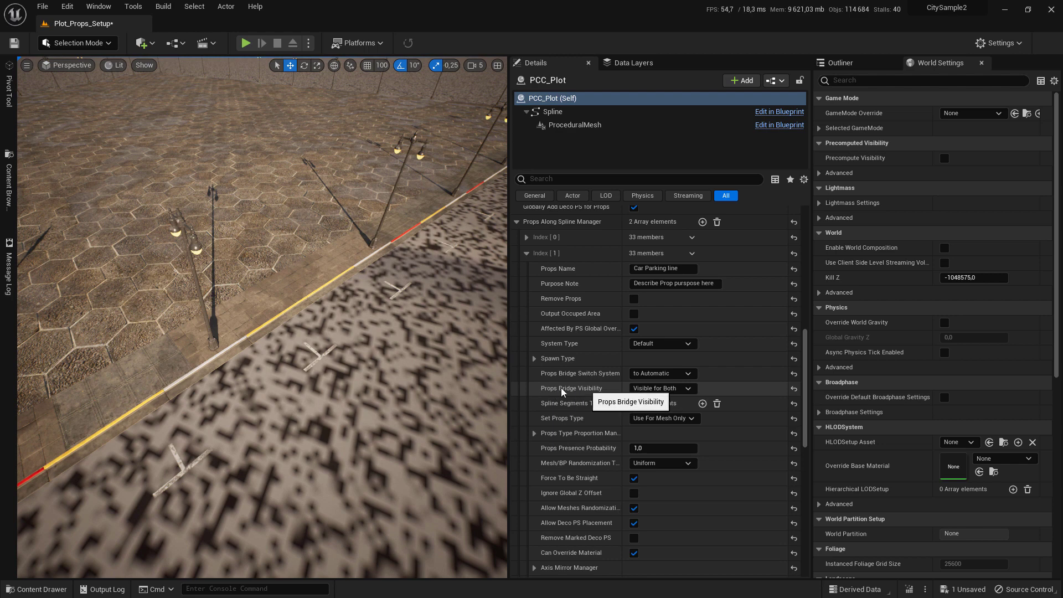
{"action": "left_click", "coordinate": [666, 390]}
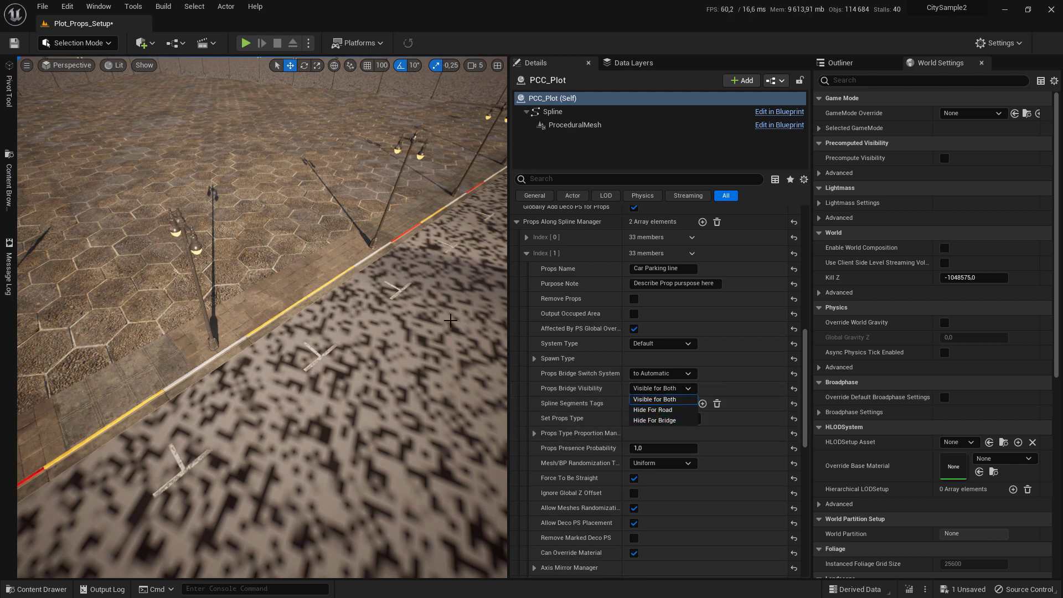
{"action": "left_click", "coordinate": [662, 419]}
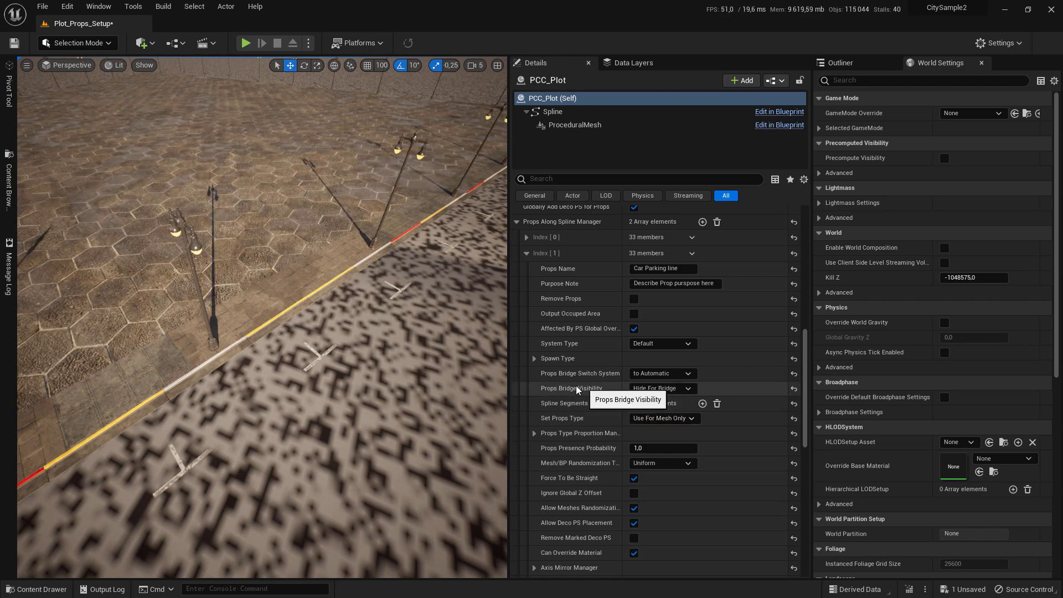
Step: Add a third Props Along Spline Manager entry named "Cars" and set its Props Bridge Visibility to Hide For Bridge
{"action": "left_click", "coordinate": [526, 254]}
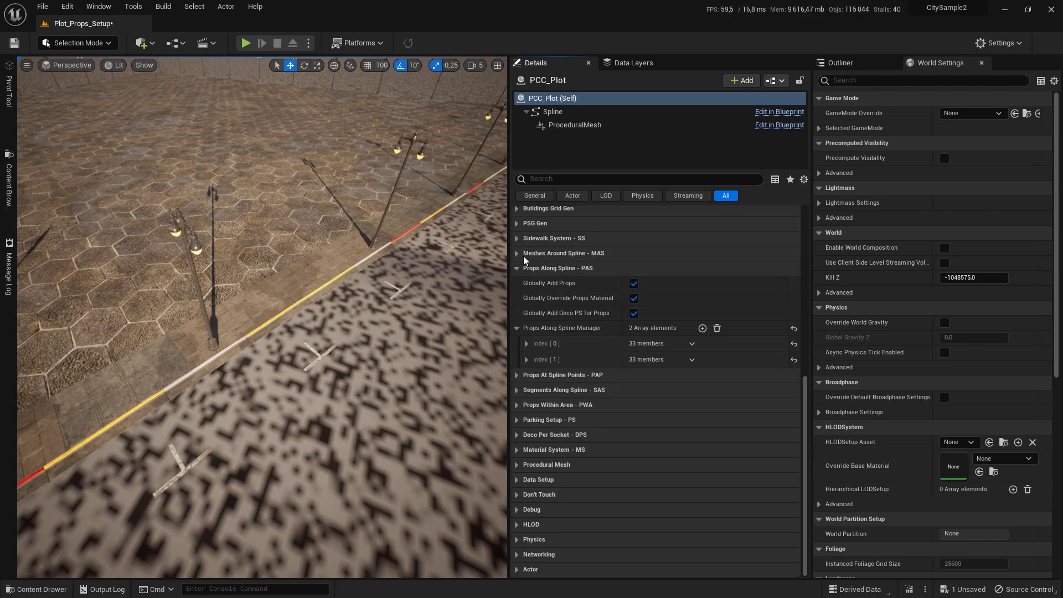
{"action": "left_click", "coordinate": [702, 328]}
{"action": "left_click", "coordinate": [527, 376]}
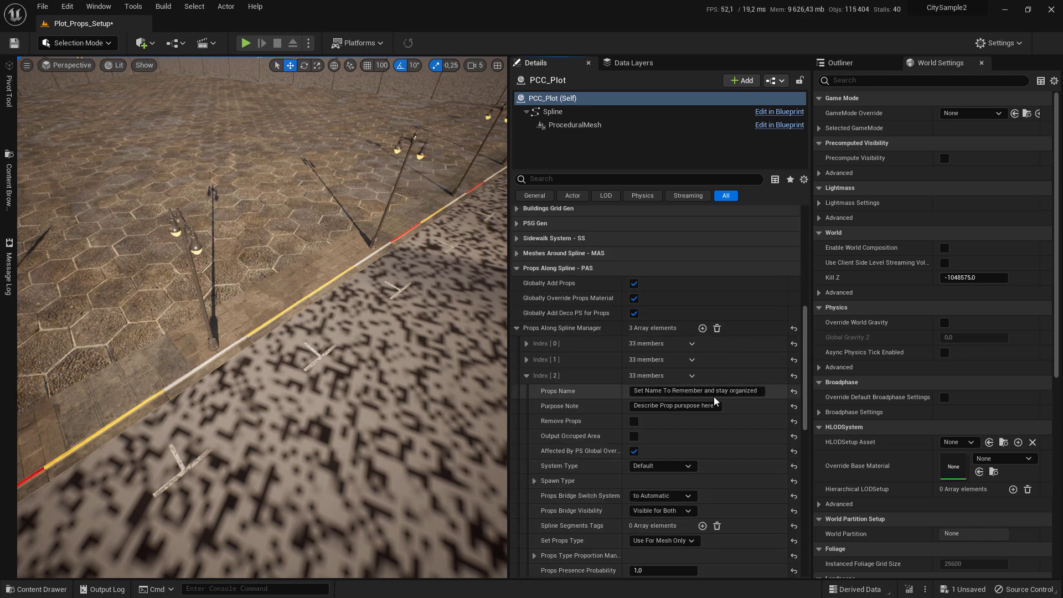
{"action": "left_click", "coordinate": [692, 393]}
{"action": "type", "text": "Cars"}
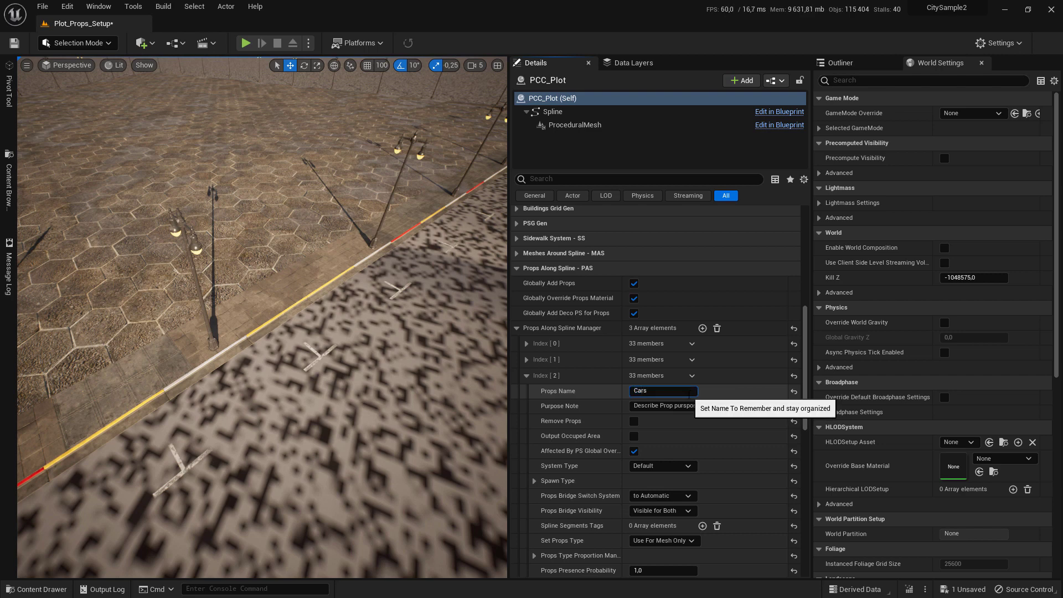
{"action": "key", "text": "Return"}
{"action": "scroll", "coordinate": [689, 394], "scroll_direction": "down", "scroll_amount": 5}
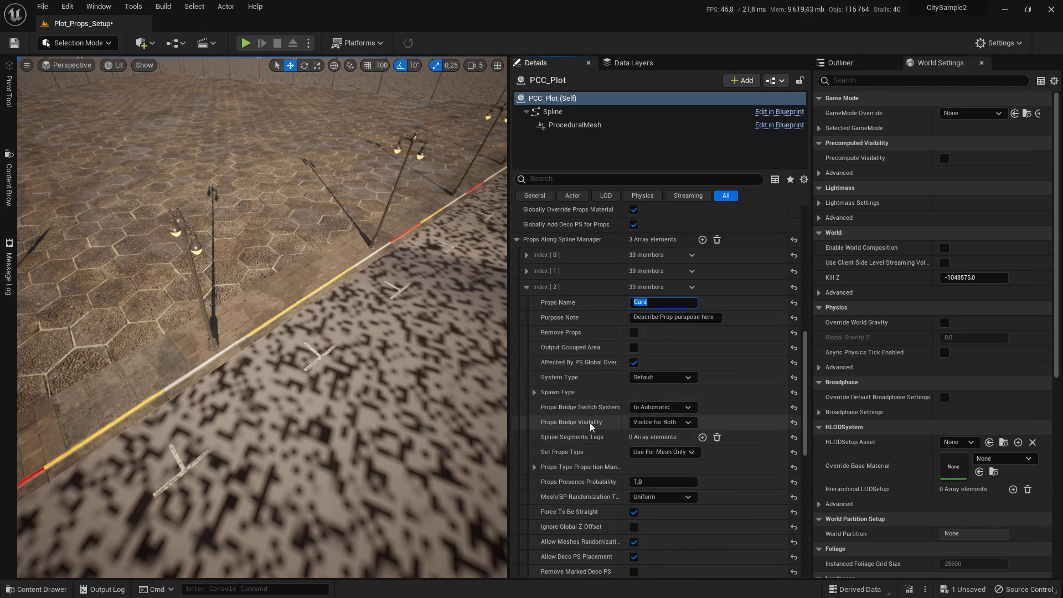
{"action": "left_click", "coordinate": [676, 422]}
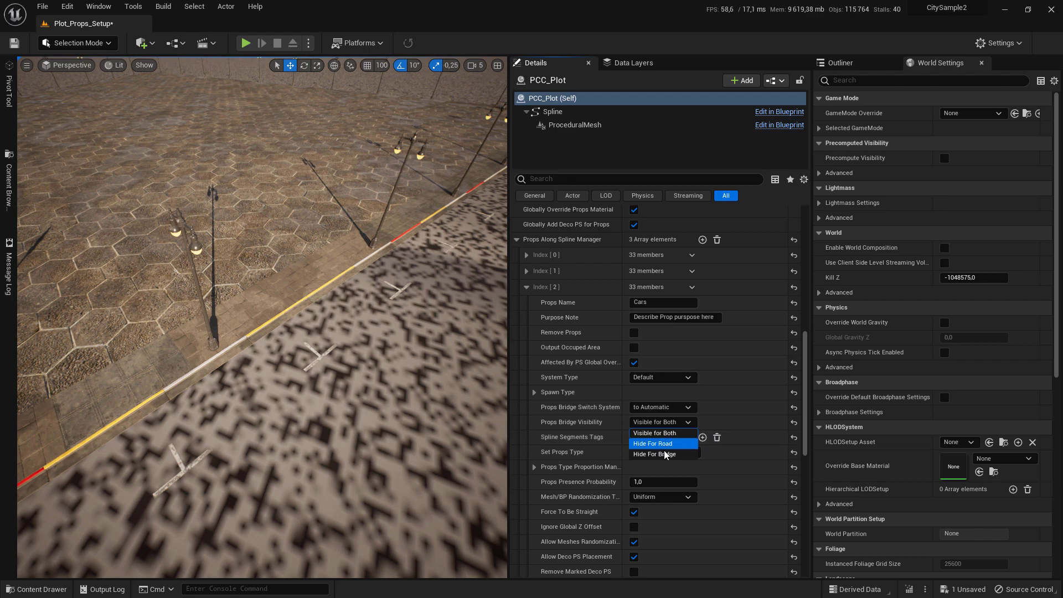
Step: Add a Meshes Field element to the Cars entry and assign the SM_vehCar_vehicle02 mesh
{"action": "scroll", "coordinate": [660, 437], "scroll_direction": "down", "scroll_amount": 12}
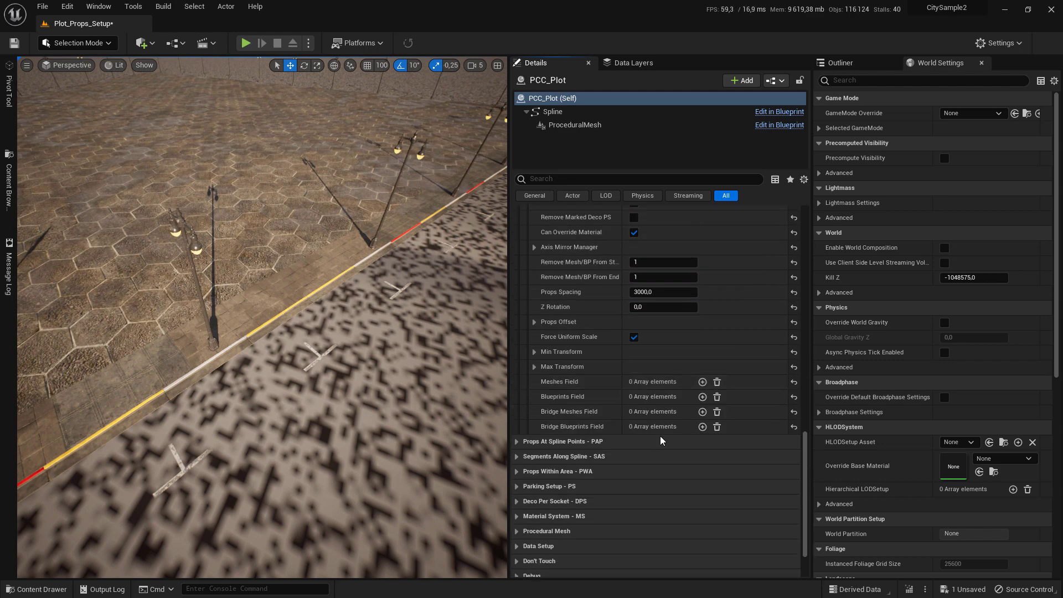
{"action": "left_click", "coordinate": [701, 383]}
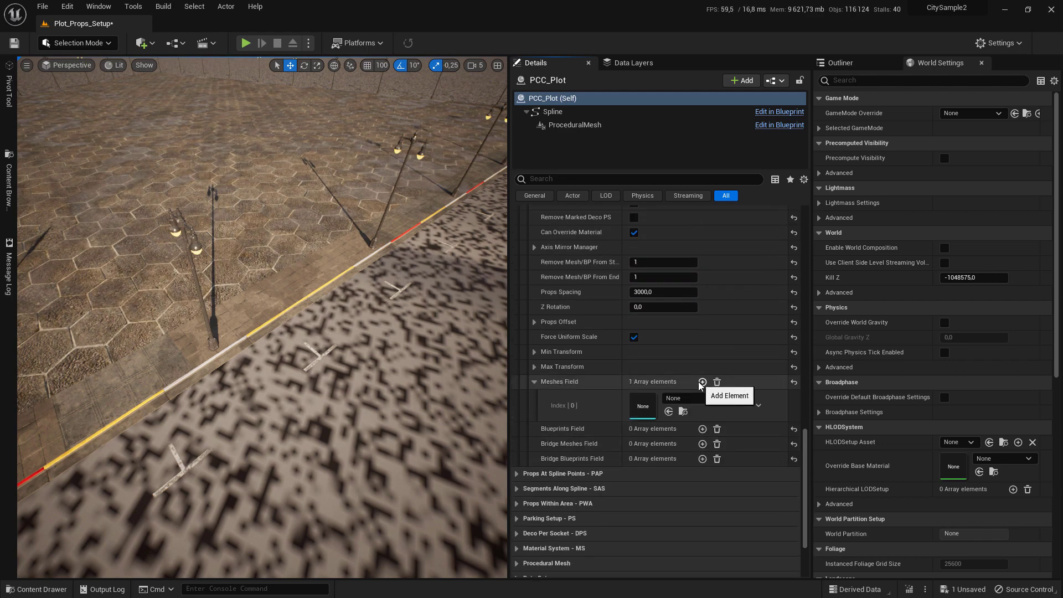
{"action": "left_click", "coordinate": [682, 398]}
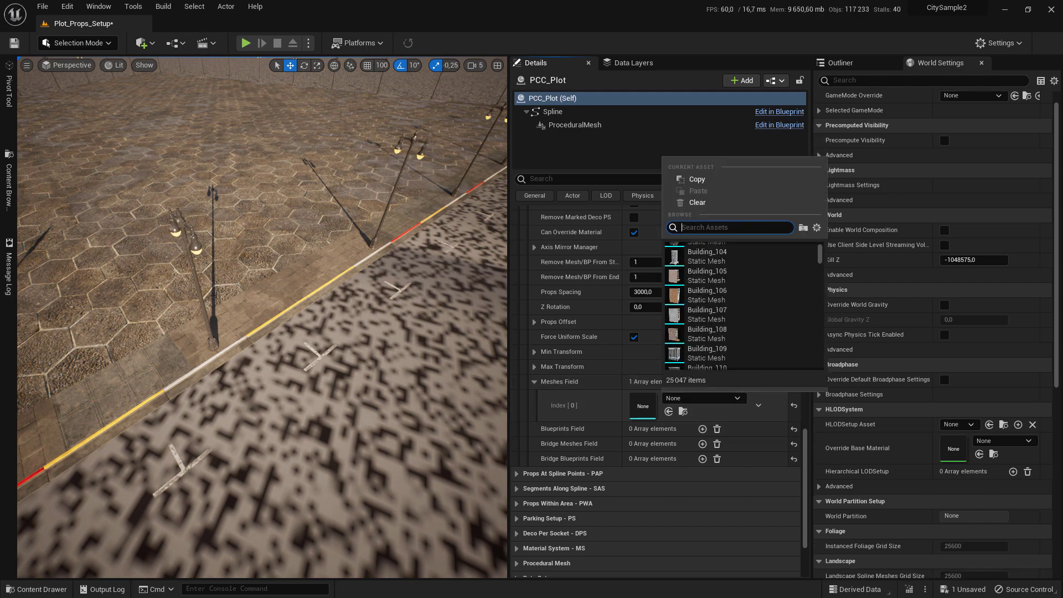
{"action": "type", "text": "sm_ve"}
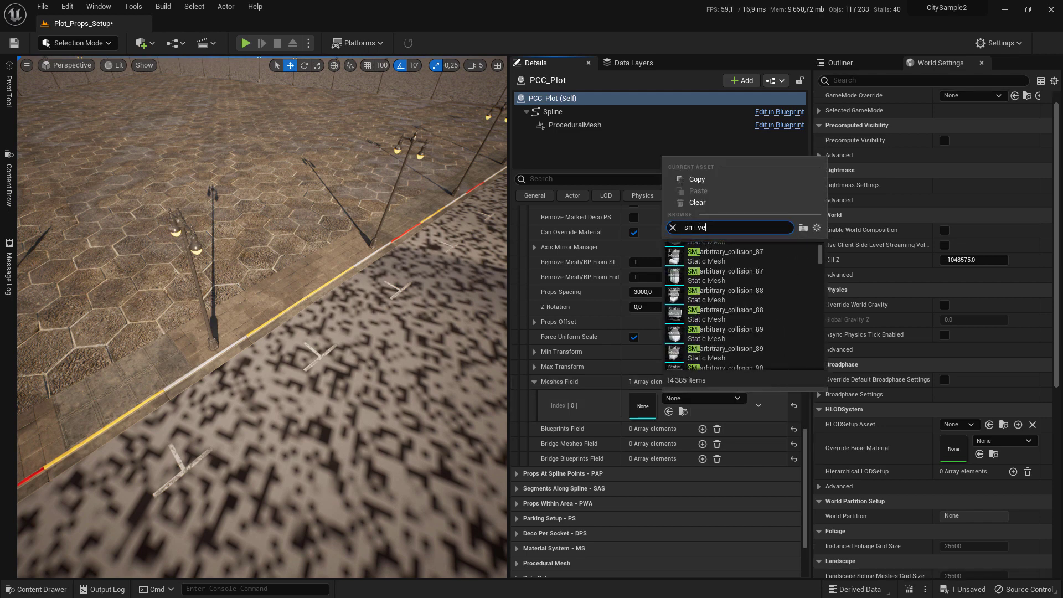
{"action": "type", "text": "hcar"}
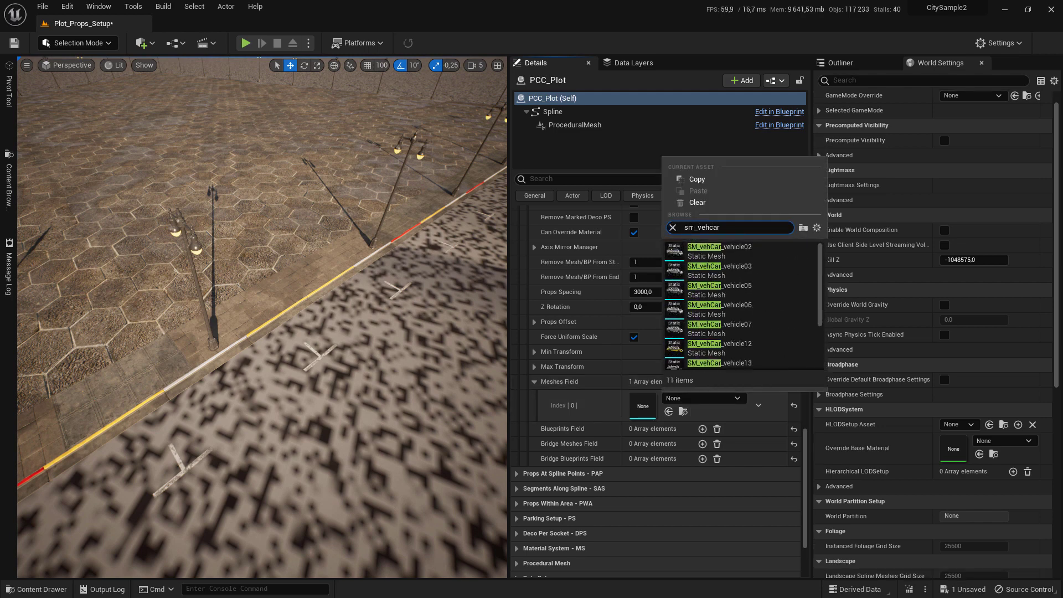
{"action": "type", "text": "_ve"}
{"action": "key", "text": "ctrl+a"}
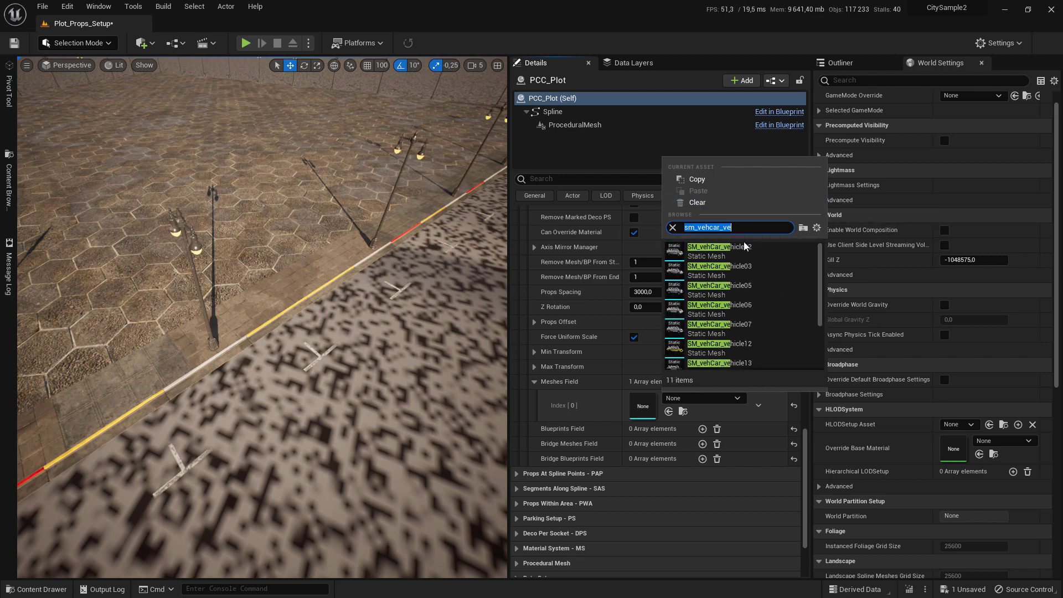
{"action": "left_click", "coordinate": [719, 250]}
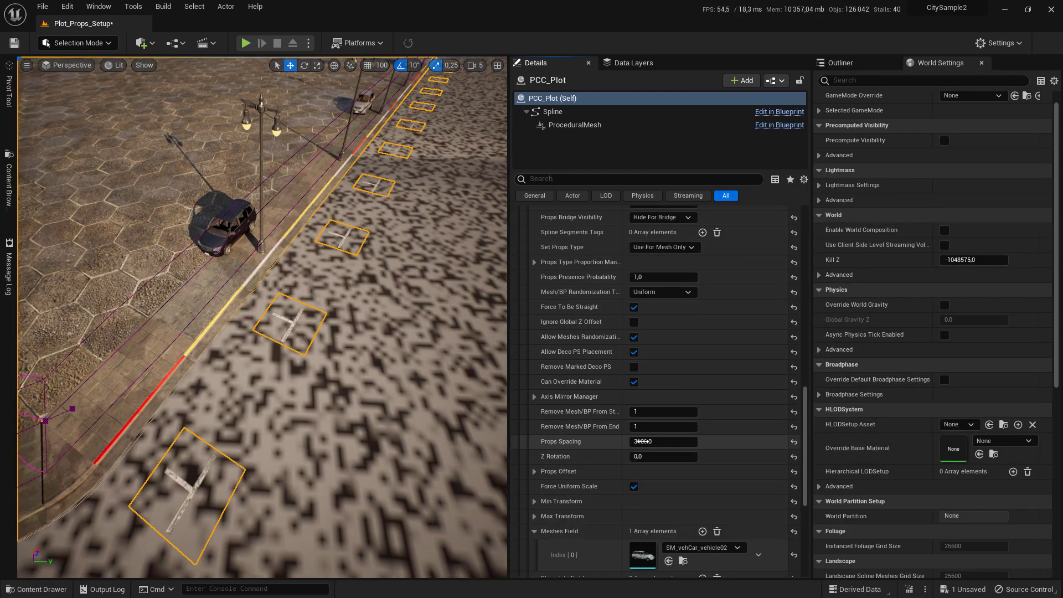
Step: Set the Cars entry's Props Spacing to 800
{"action": "left_click", "coordinate": [653, 441]}
{"action": "key", "text": "Return"}
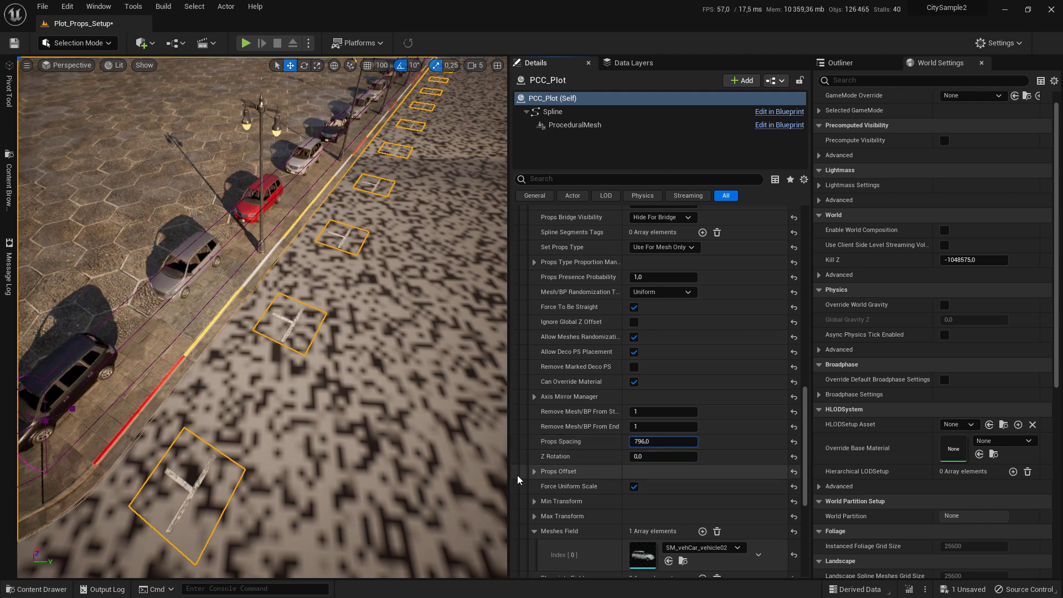
{"action": "key", "text": "Return"}
{"action": "type", "text": "800"}
{"action": "key", "text": "Return"}
Step: Set the cars' Props Offset to 500 in Y and 400 in X
{"action": "left_click", "coordinate": [534, 471]}
{"action": "scroll", "coordinate": [536, 470], "scroll_direction": "down", "scroll_amount": 5}
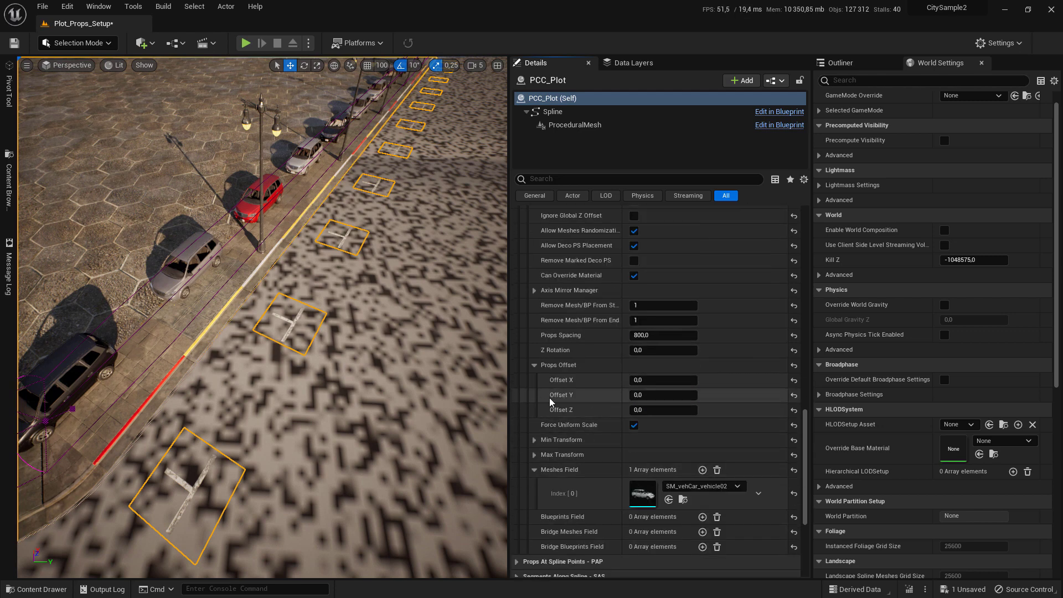
{"action": "left_click", "coordinate": [662, 395]}
{"action": "type", "text": "500"}
{"action": "key", "text": "Return"}
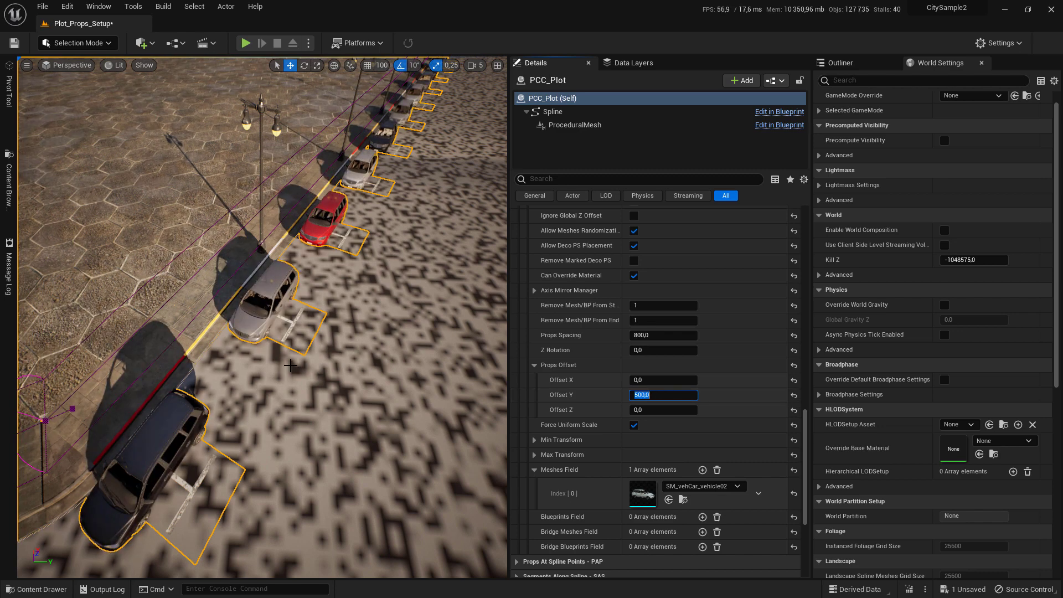
{"action": "left_click", "coordinate": [660, 380]}
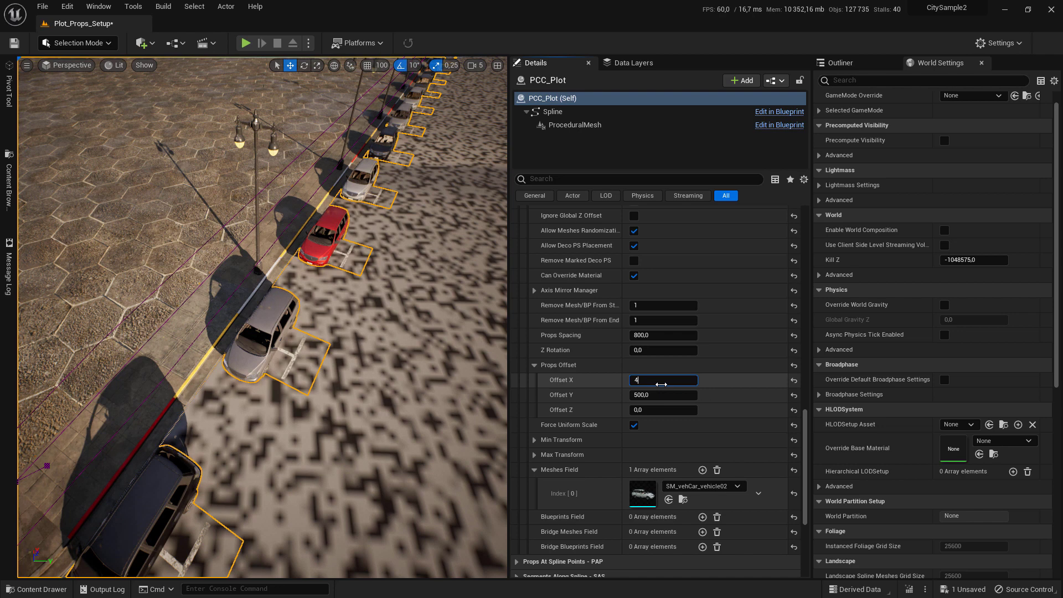
{"action": "key", "text": "Return"}
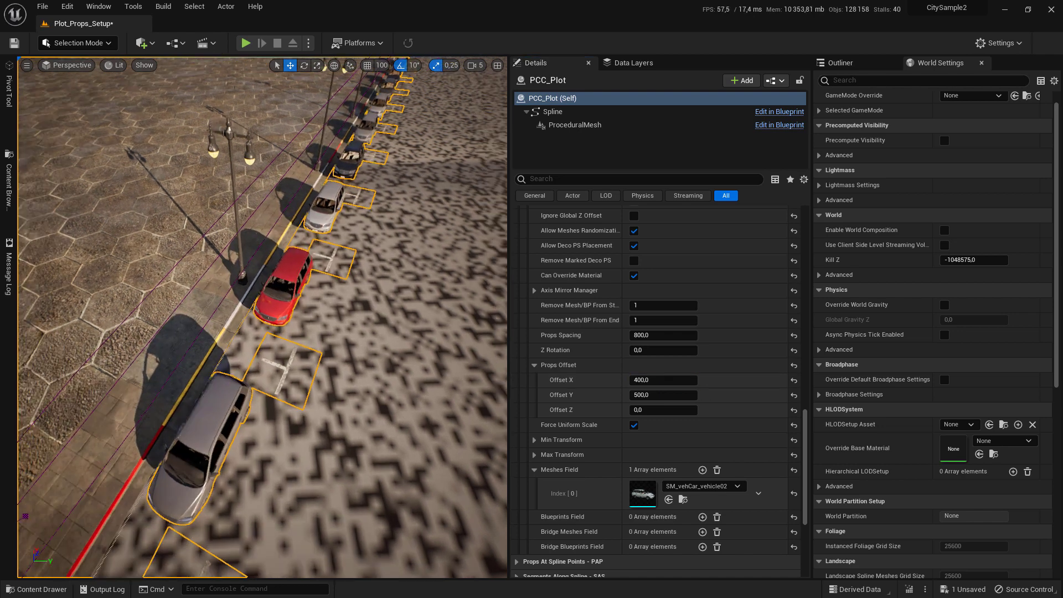
Step: Enable Ignore Global Z Offset for the Cars entry
{"action": "right_click_drag", "start_coordinate": [444, 352], "coordinate": [432, 388]}
{"action": "scroll", "coordinate": [570, 316], "scroll_direction": "up", "scroll_amount": 4}
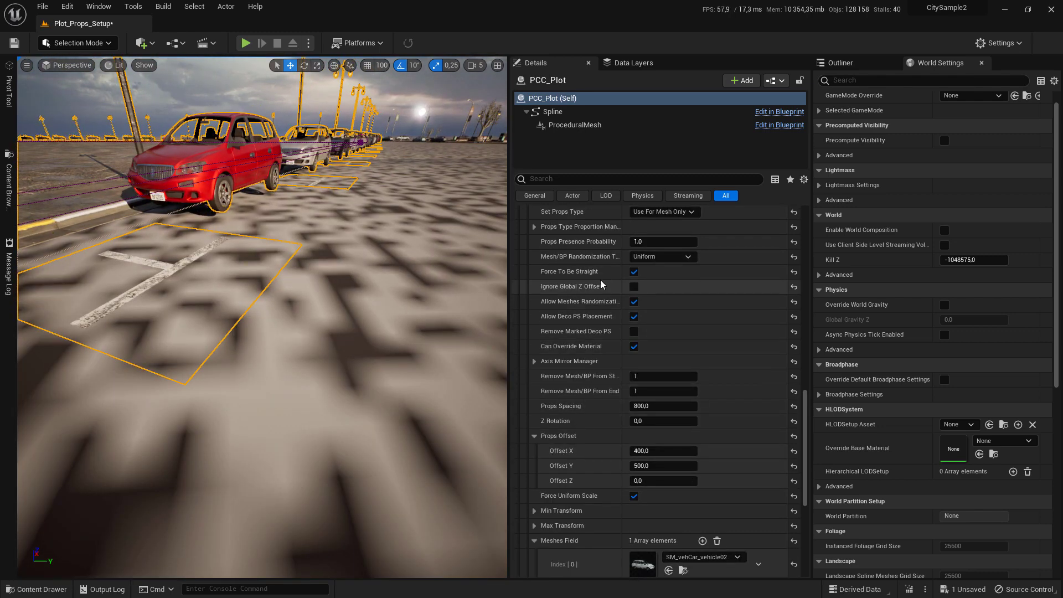
{"action": "left_click", "coordinate": [634, 287]}
{"action": "right_click_drag", "start_coordinate": [264, 276], "coordinate": [191, 241]}
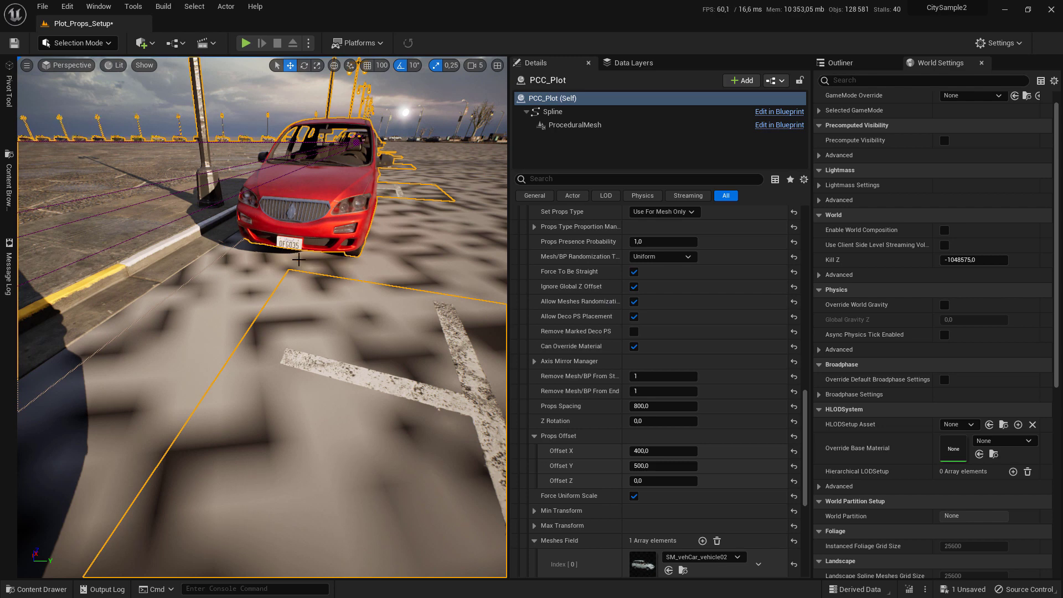
Step: Set the Cars entry's Props Presence Probability to 0.75
{"action": "mouse_move", "coordinate": [299, 269]}
{"action": "right_mouse_down"}
{"action": "mouse_move", "coordinate": [308, 253]}
{"action": "mouse_move", "coordinate": [308, 271]}
{"action": "mouse_move", "coordinate": [309, 253]}
{"action": "right_mouse_up"}
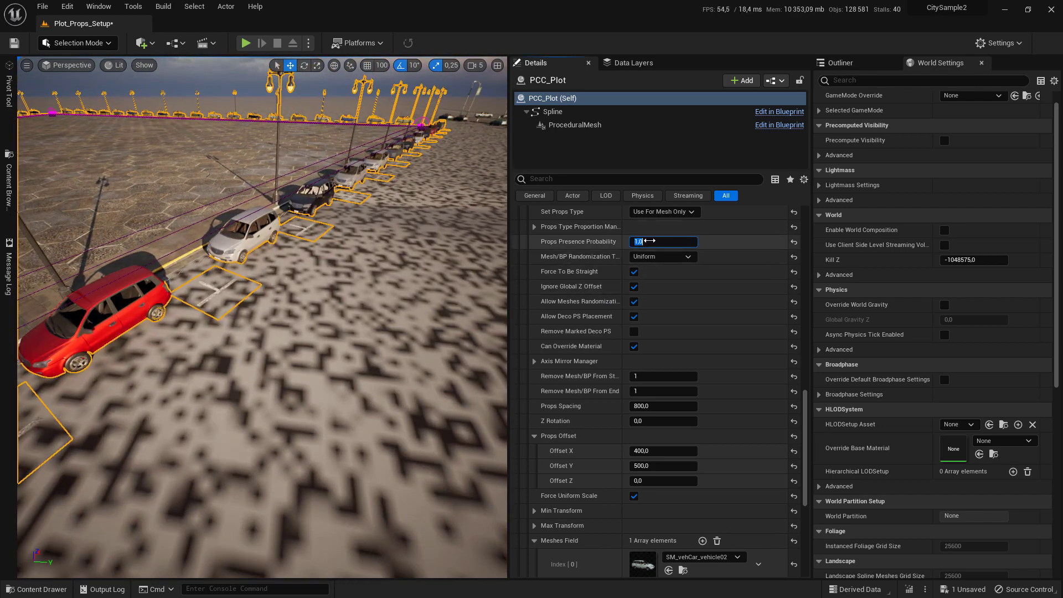
{"action": "key", "text": "Return"}
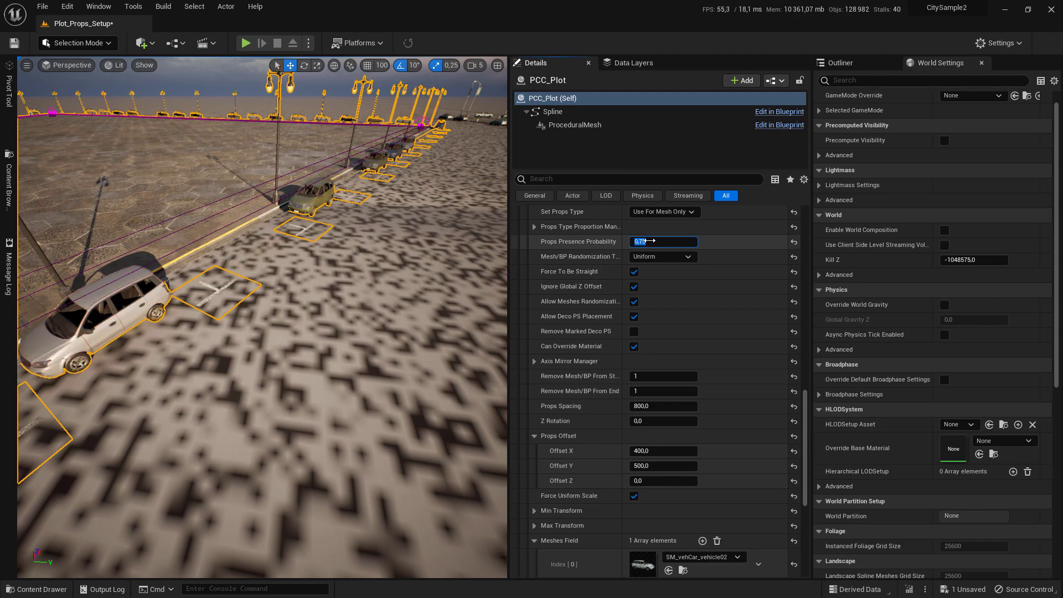
{"action": "right_click_drag", "start_coordinate": [343, 260], "coordinate": [282, 304]}
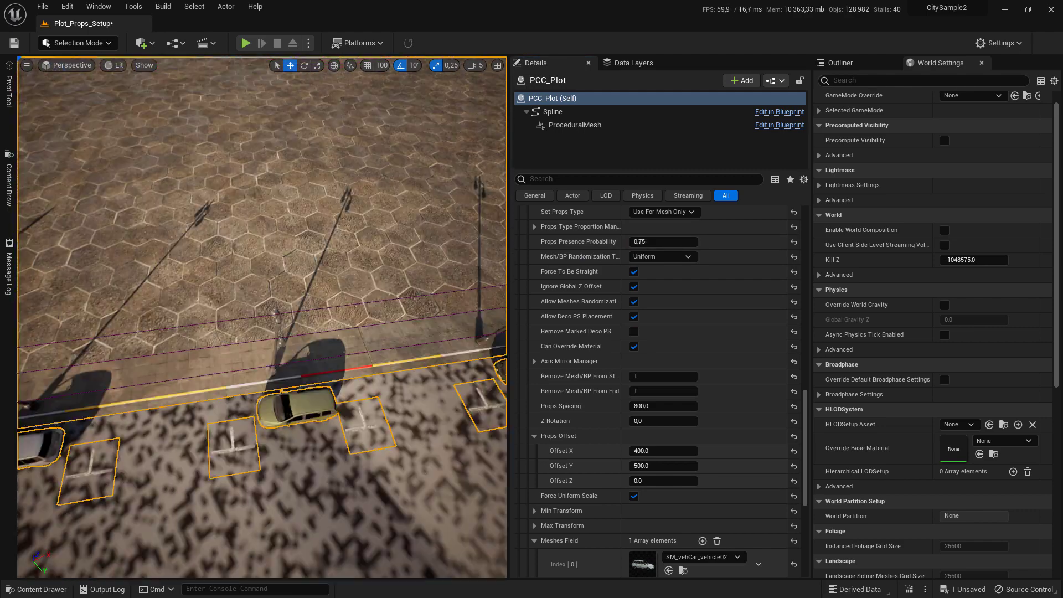
Step: Collapse the Cars entry and open the Car Parking line entry's settings at Ignore Global Z Offset
{"action": "scroll", "coordinate": [585, 316], "scroll_direction": "up", "scroll_amount": 5}
{"action": "scroll", "coordinate": [587, 312], "scroll_direction": "up", "scroll_amount": 7}
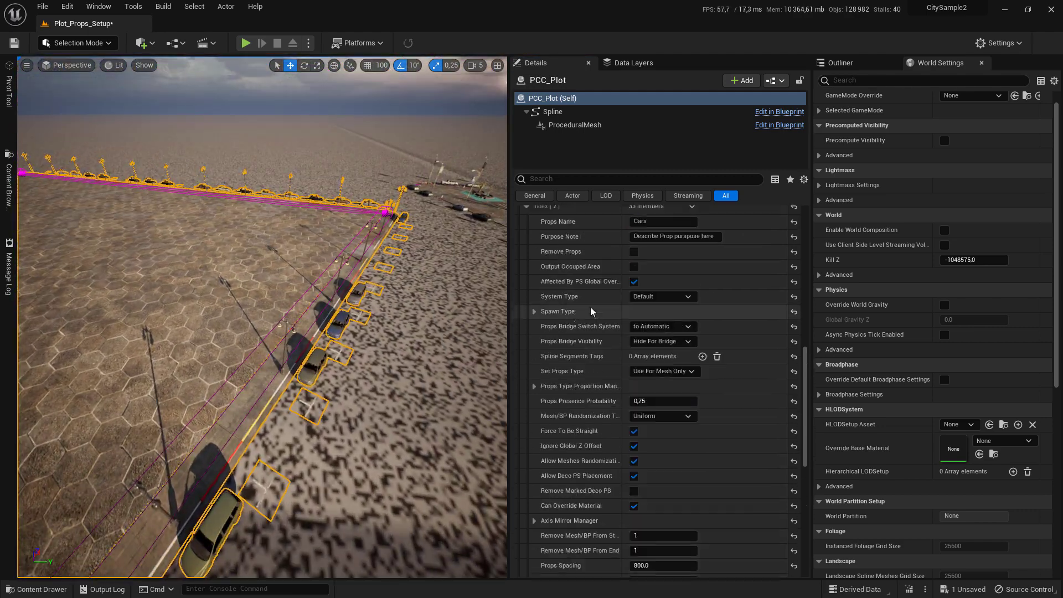
{"action": "left_click", "coordinate": [529, 258]}
{"action": "left_click", "coordinate": [526, 343]}
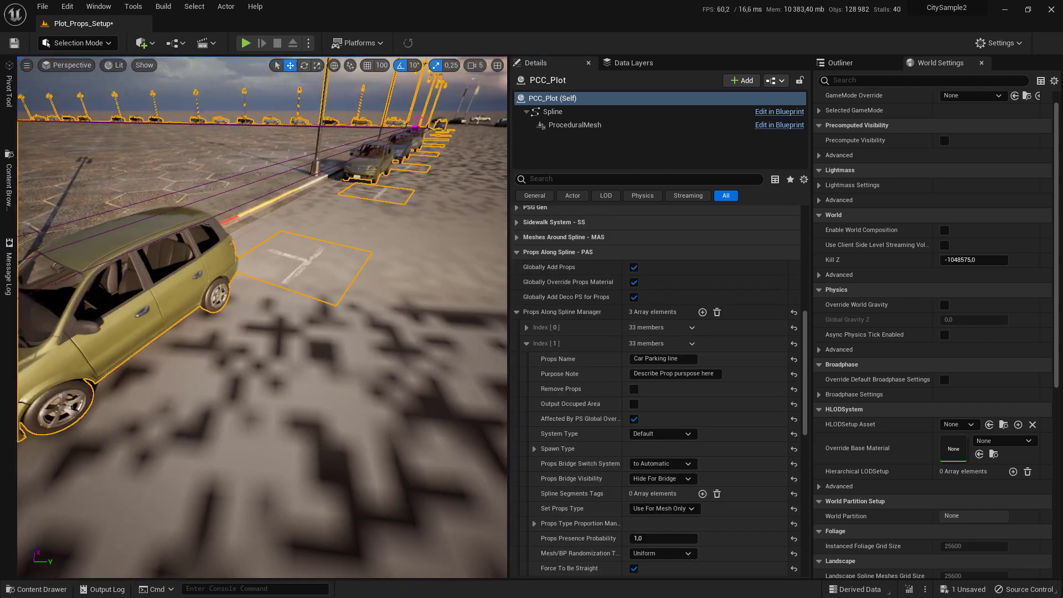
{"action": "scroll", "coordinate": [672, 426], "scroll_direction": "down", "scroll_amount": 4}
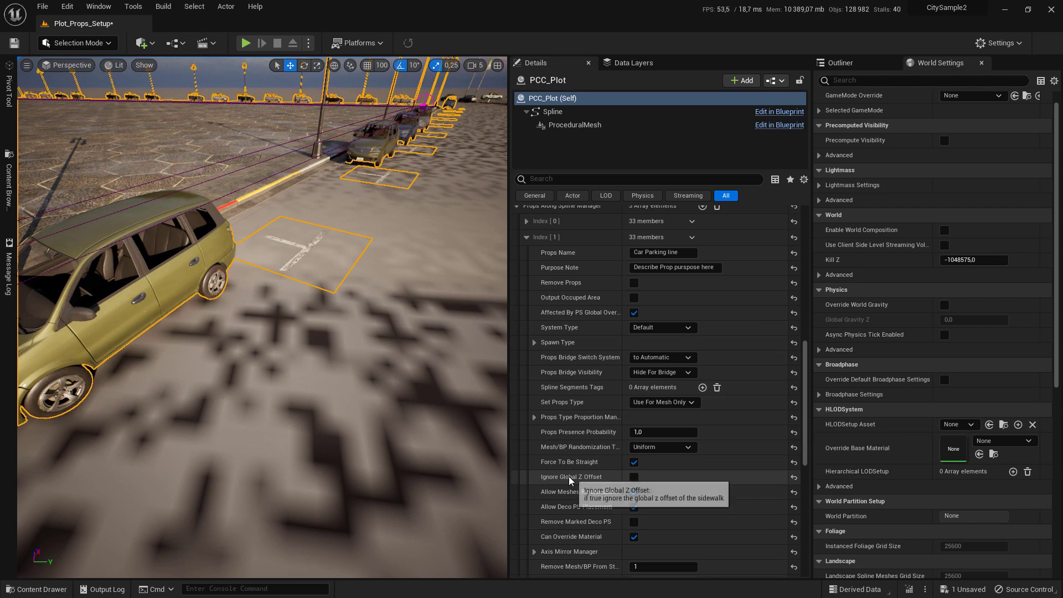